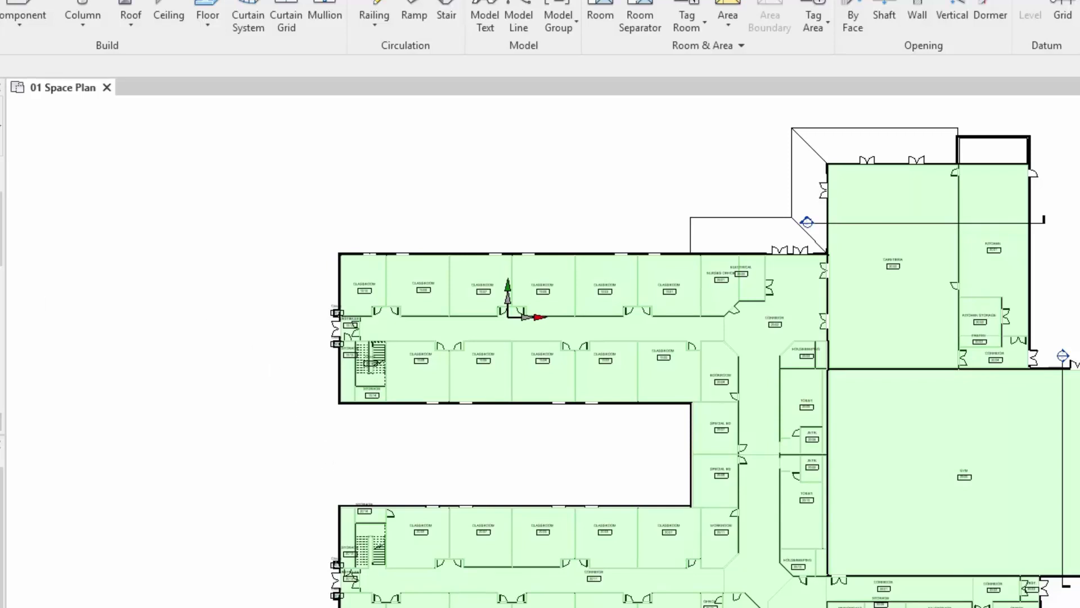
- Duplicate the 01 Space Plan view as a plain copy
{"action": "right_click", "coordinate": [2, 258]}
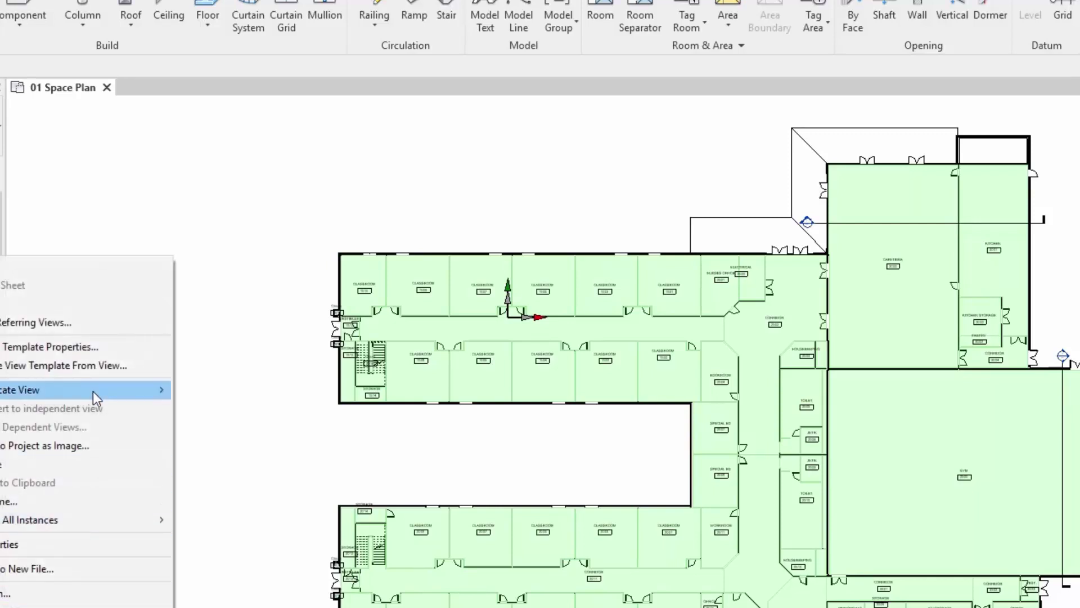
{"action": "mouse_move", "coordinate": [117, 392]}
{"action": "left_click", "coordinate": [238, 390]}
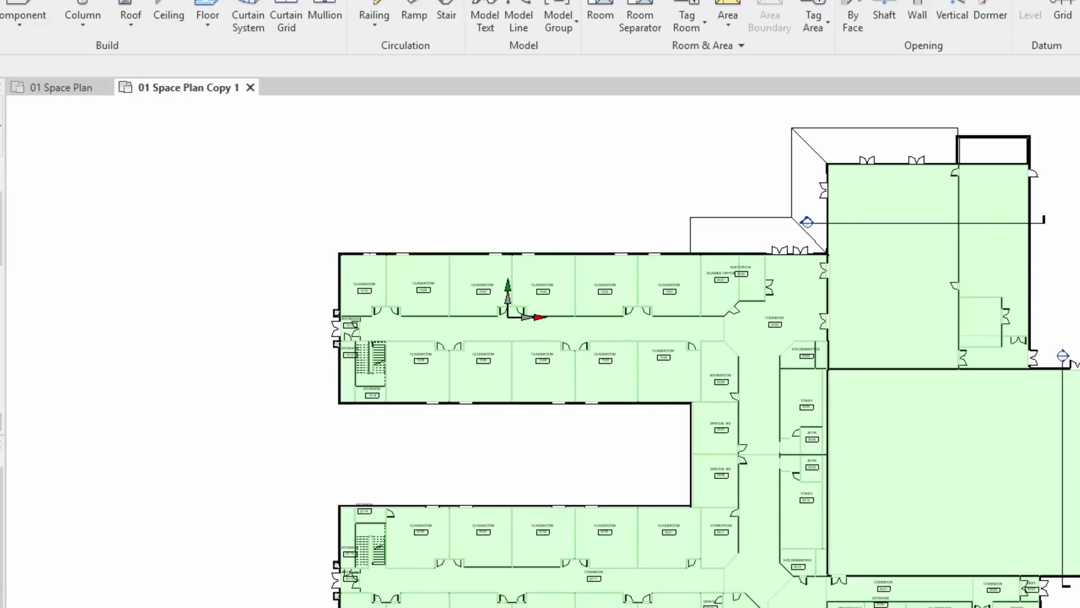
- Rename the copied view to '01 Zones'
{"action": "right_click", "coordinate": [1, 272]}
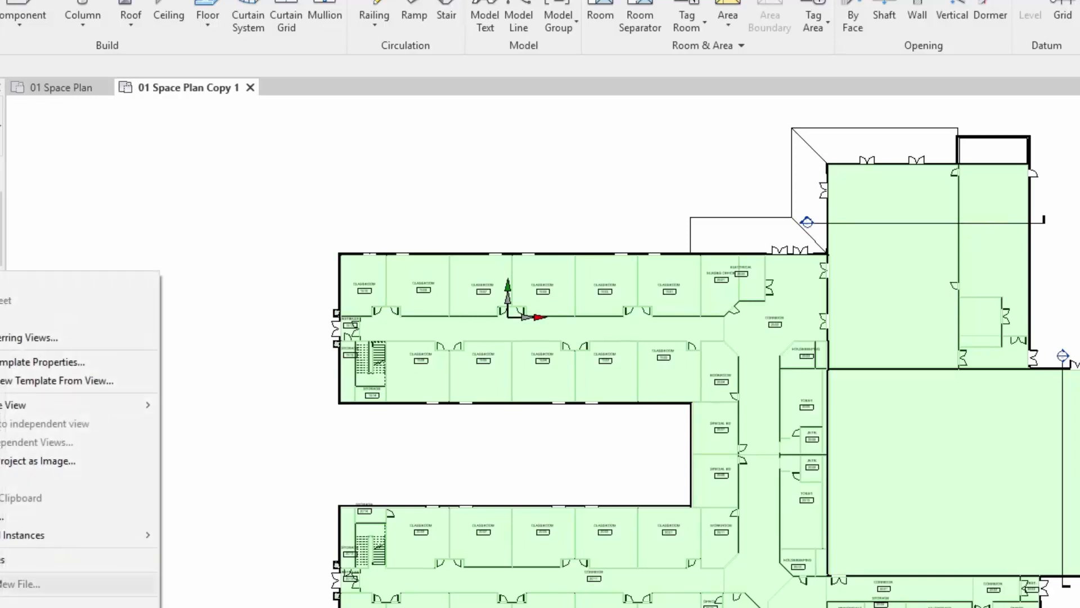
{"action": "left_click", "coordinate": [3, 518]}
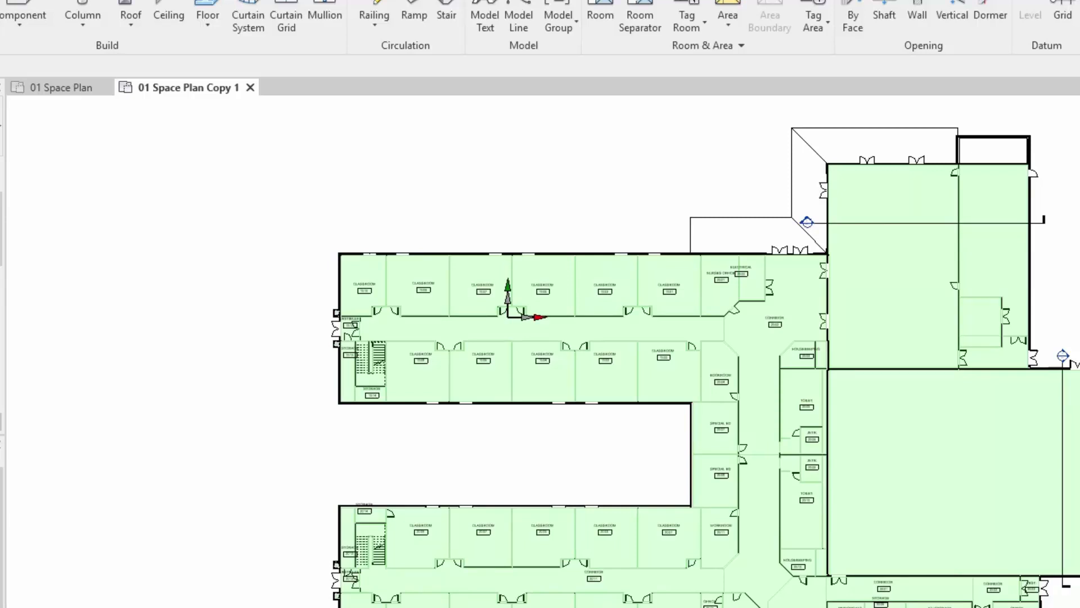
{"action": "key", "text": "Return"}
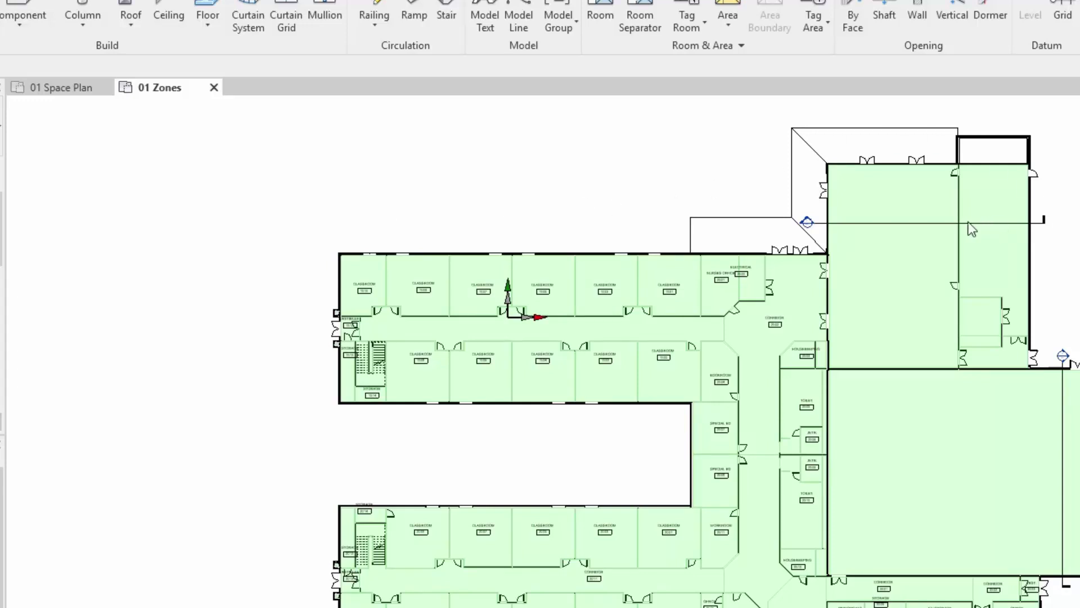
- Hide the upper-right section line as an element in the 01 Zones view
{"action": "left_click", "coordinate": [1041, 224]}
{"action": "right_click", "coordinate": [1042, 225]}
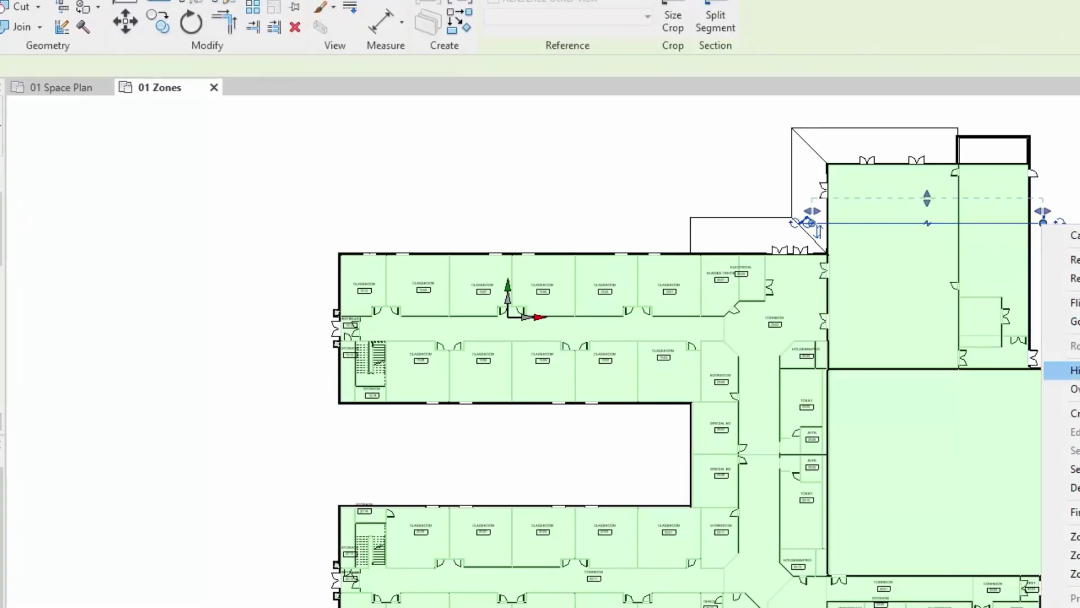
{"action": "left_click", "coordinate": [1073, 370]}
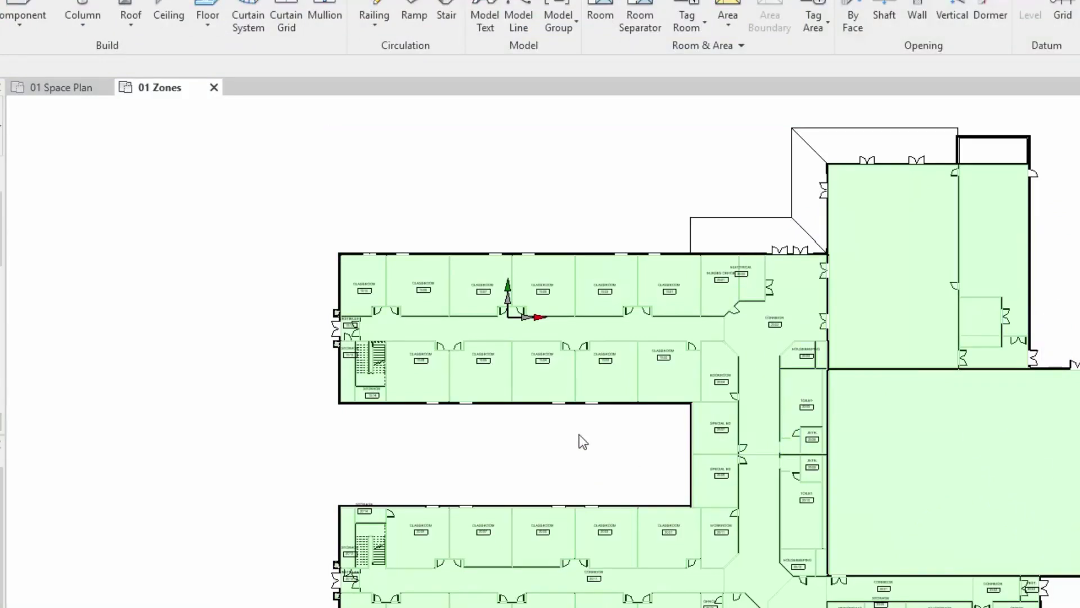
- In Visibility/Graphics (VG), turn on HVAC Zones Interior Fill and Reference Lines
{"action": "key", "text": "v"}
{"action": "key", "text": "g"}
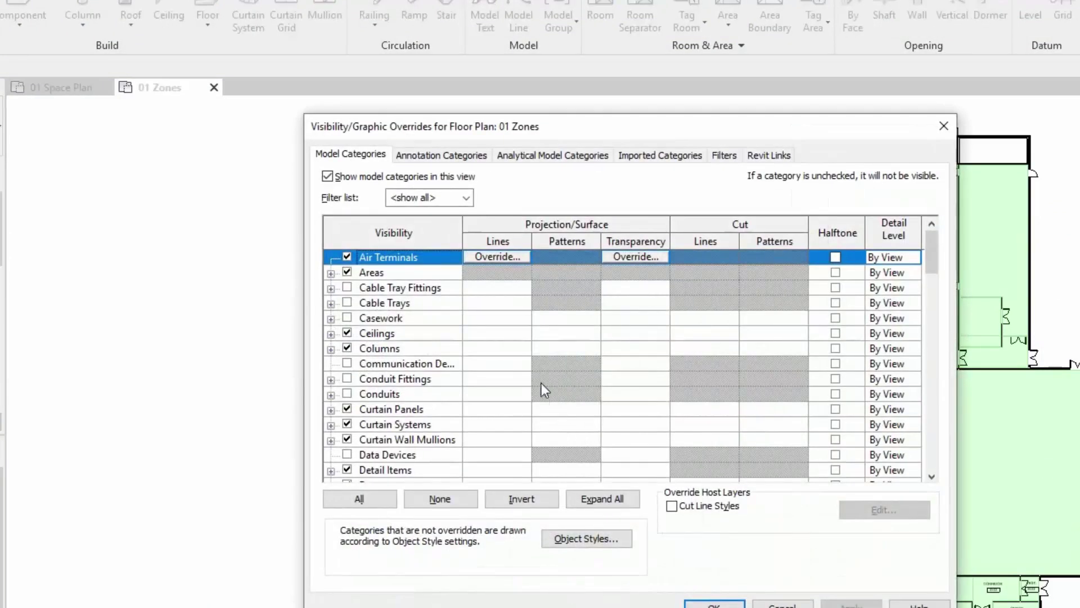
{"action": "scroll", "coordinate": [405, 439], "scroll_direction": "down", "scroll_amount": 5}
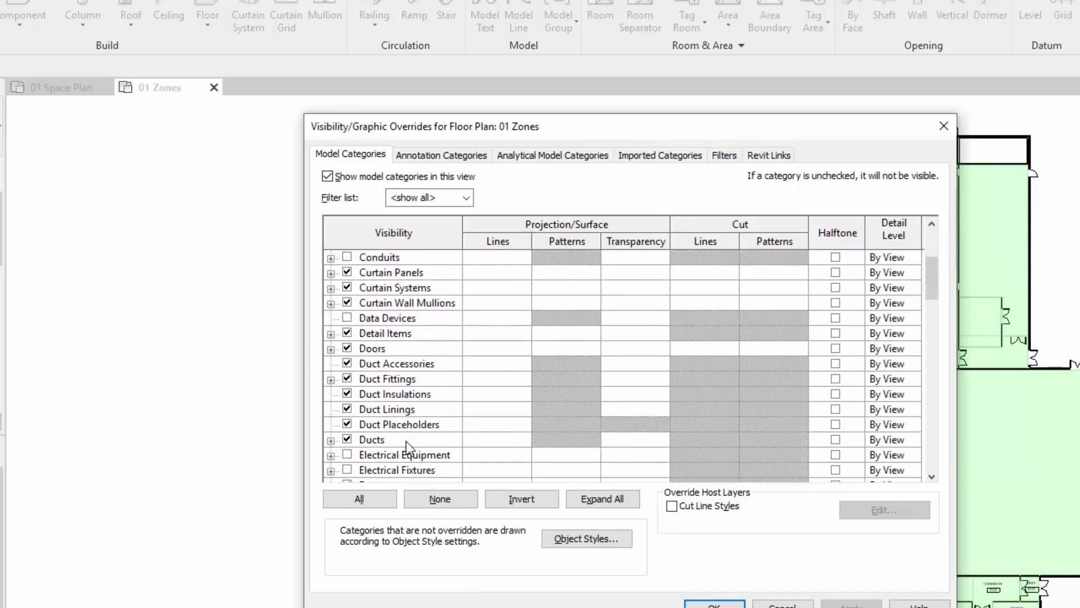
{"action": "scroll", "coordinate": [406, 441], "scroll_direction": "down", "scroll_amount": 4}
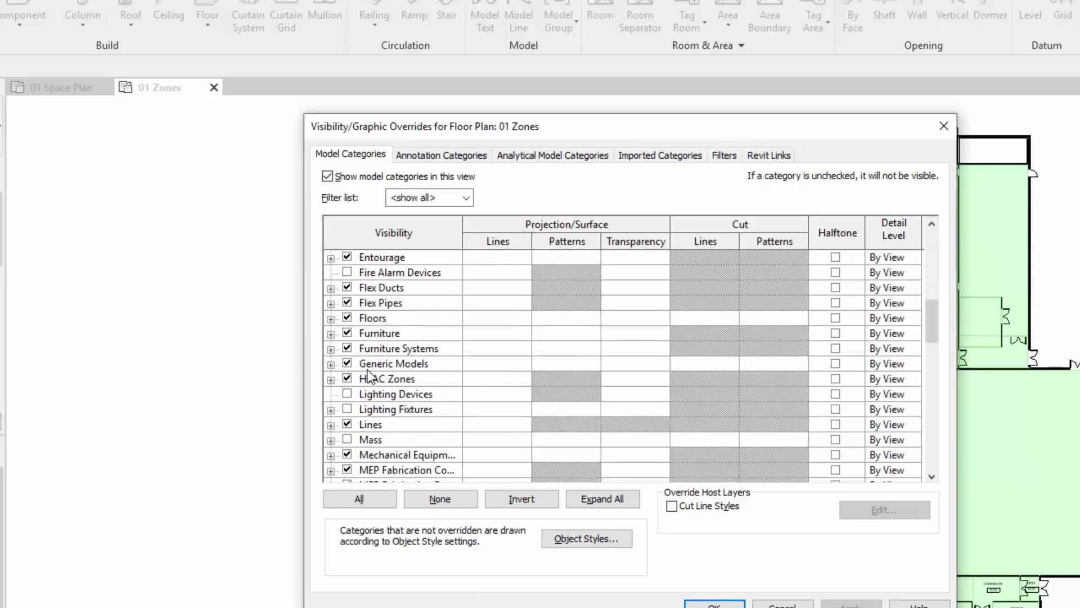
{"action": "left_click", "coordinate": [331, 379]}
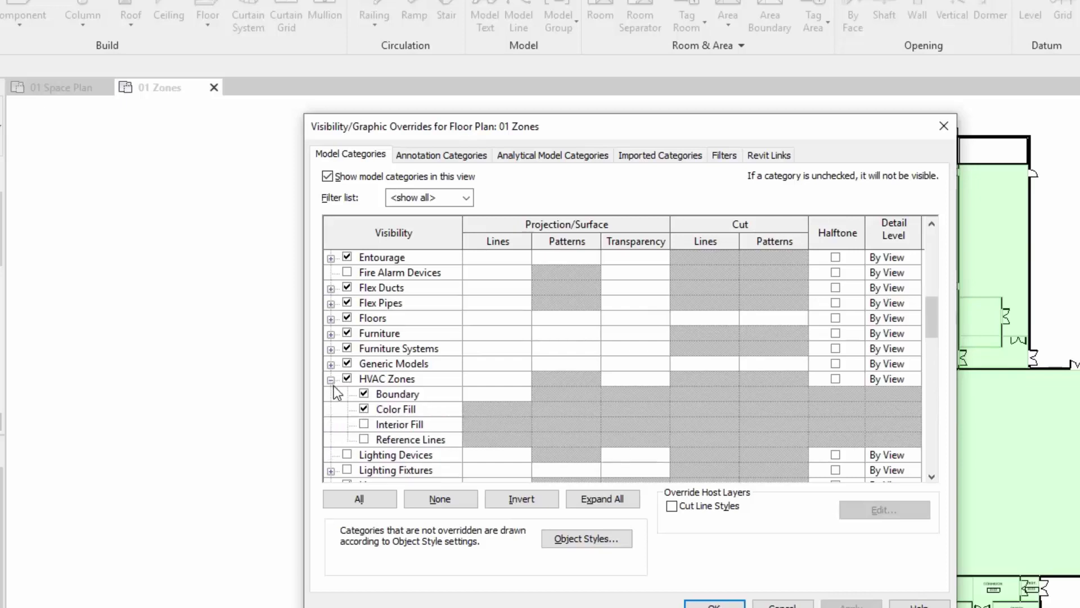
{"action": "left_click", "coordinate": [364, 424]}
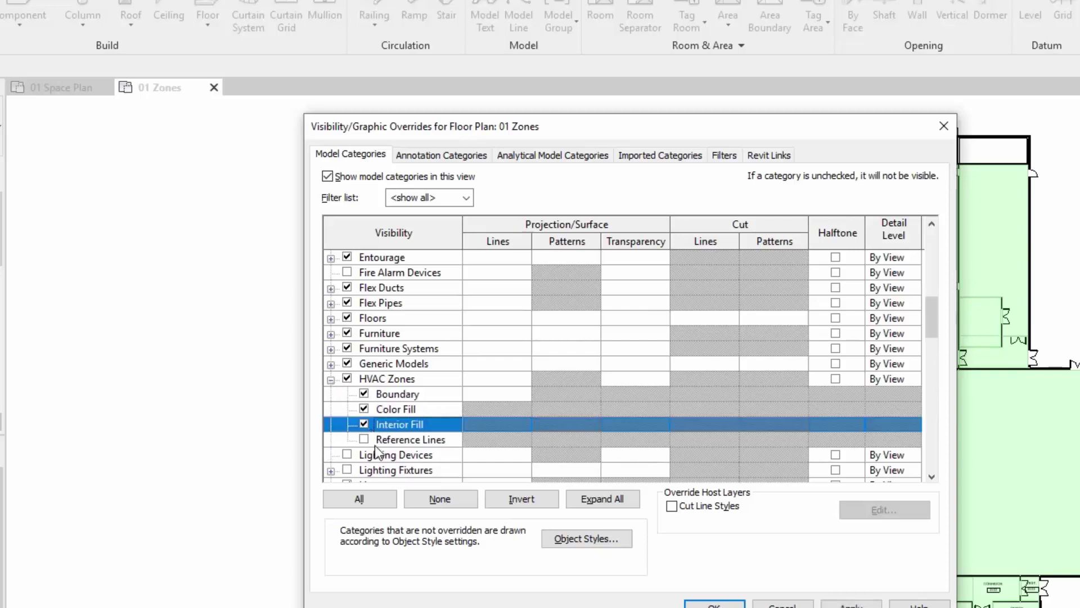
{"action": "left_click", "coordinate": [364, 440]}
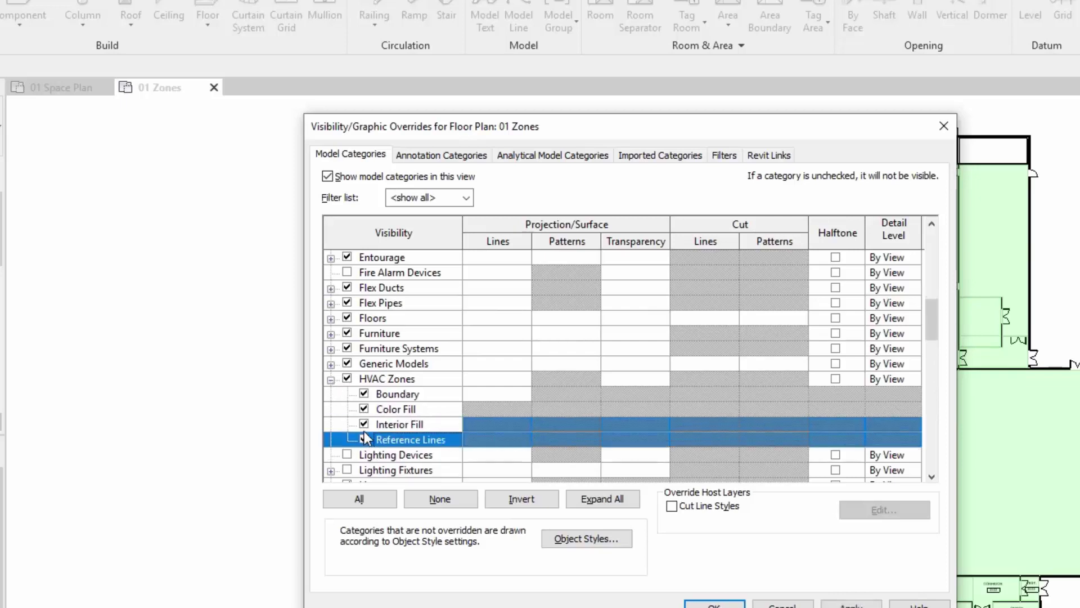
- Turn off the Spaces Interior subcategory and apply the visibility changes
{"action": "scroll", "coordinate": [364, 440], "scroll_direction": "down", "scroll_amount": 6}
{"action": "scroll", "coordinate": [366, 439], "scroll_direction": "down", "scroll_amount": 4}
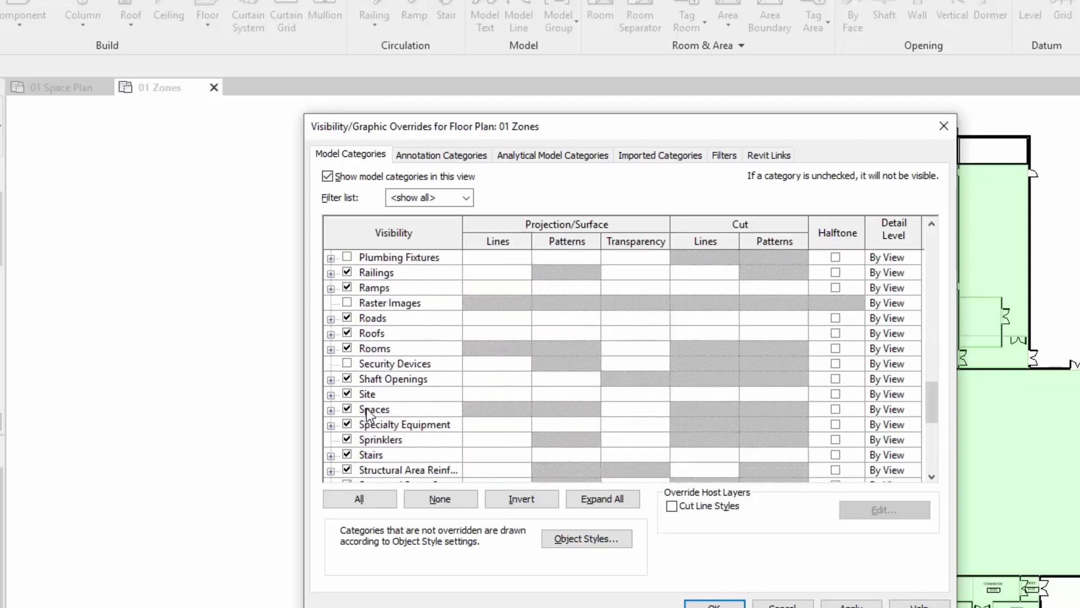
{"action": "left_click", "coordinate": [331, 410]}
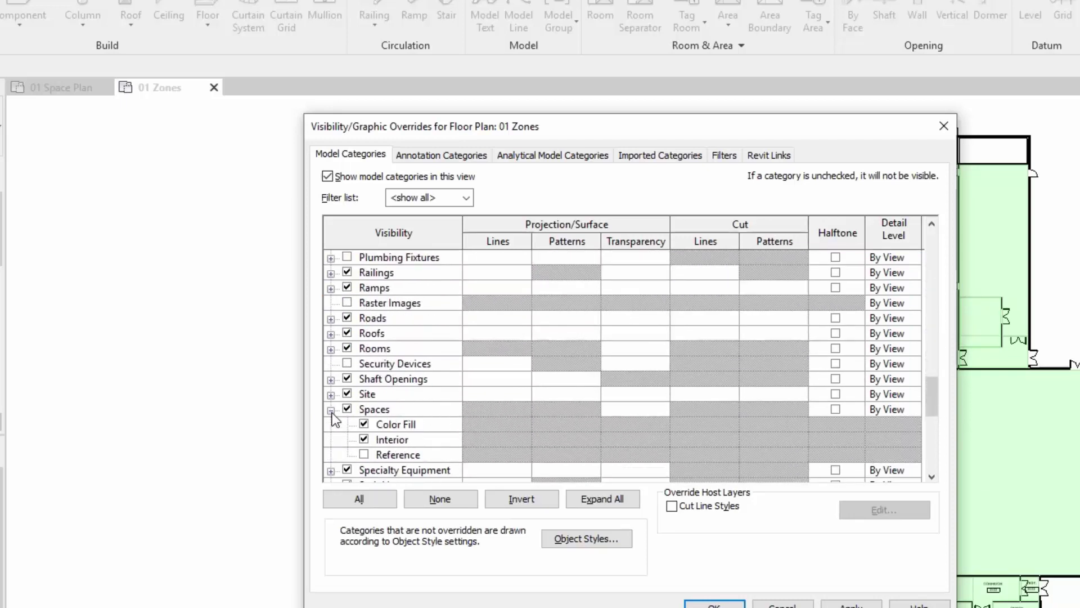
{"action": "left_click", "coordinate": [364, 439]}
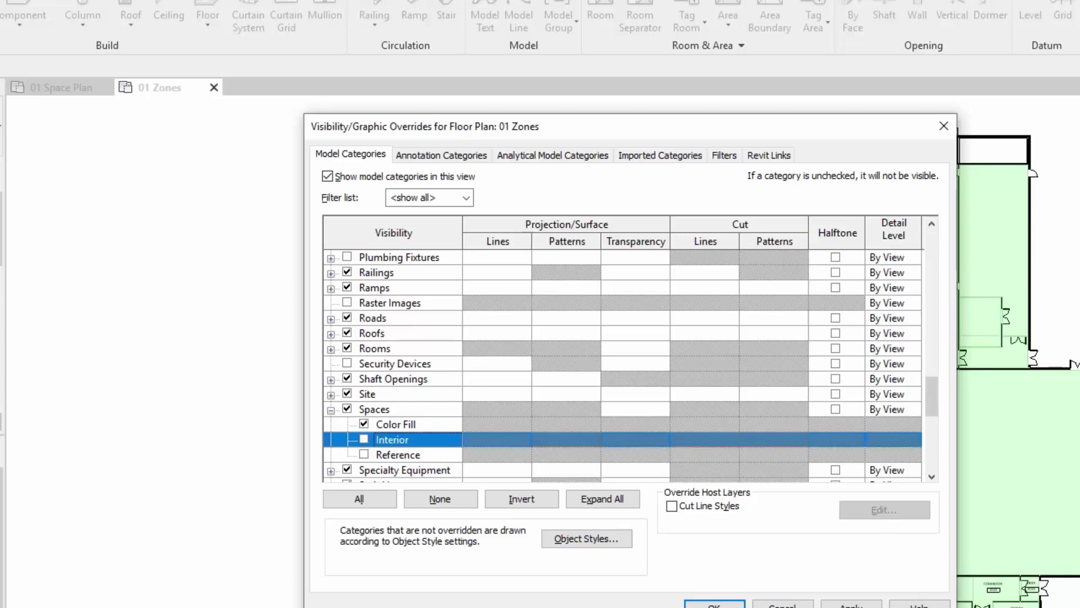
{"action": "left_click", "coordinate": [714, 604]}
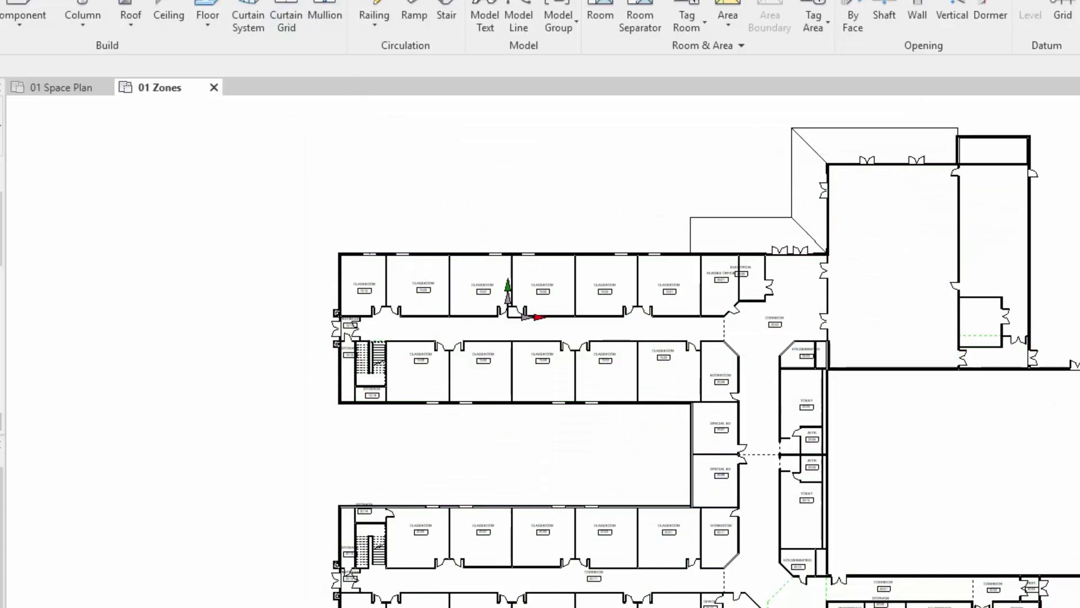
- Create an HVAC zone by window-selecting the six top-row classroom spaces, then finish editing
{"action": "left_click", "coordinate": [213, 0]}
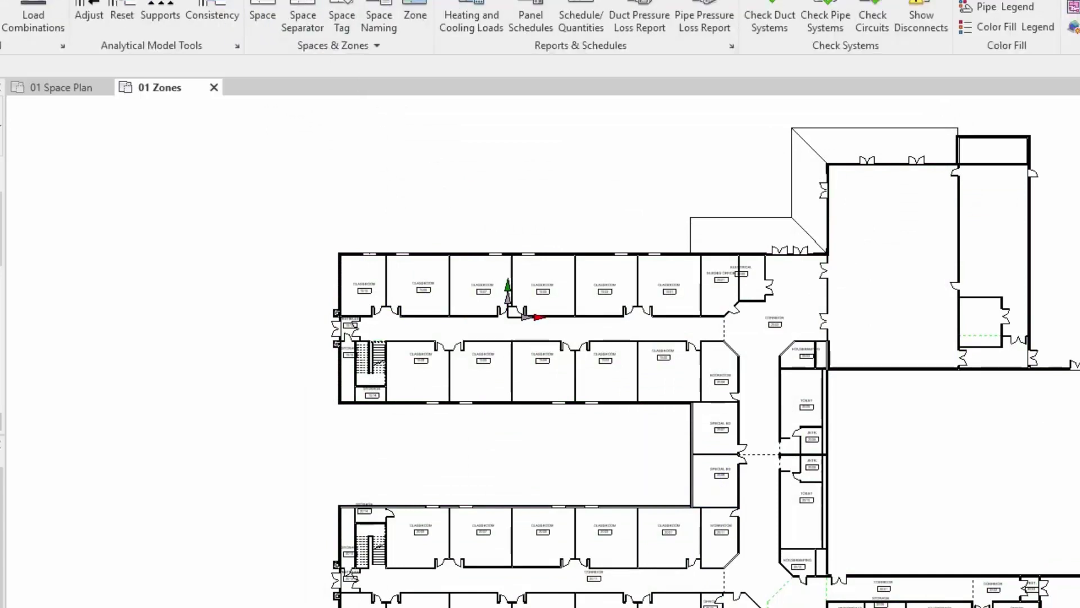
{"action": "left_click", "coordinate": [419, 4]}
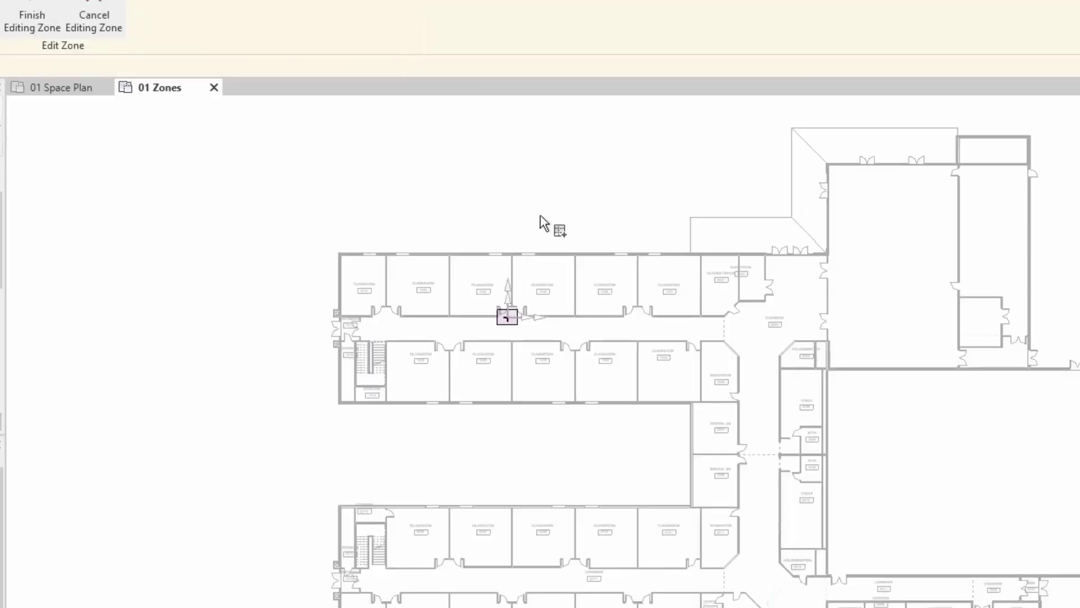
{"action": "left_click_drag", "start_coordinate": [665, 263], "coordinate": [368, 271]}
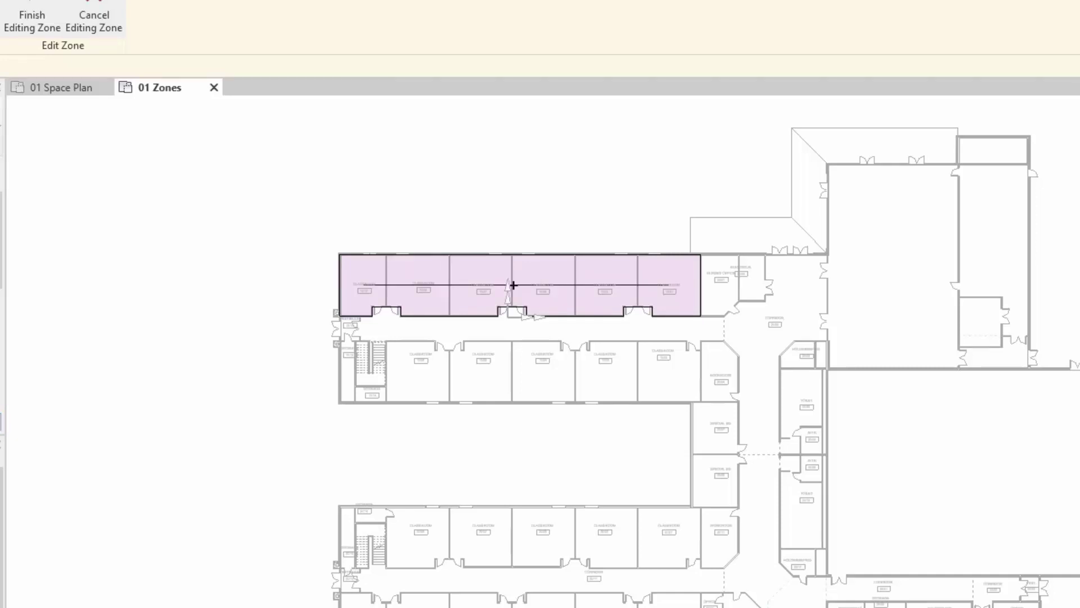
{"action": "left_click", "coordinate": [28, 12]}
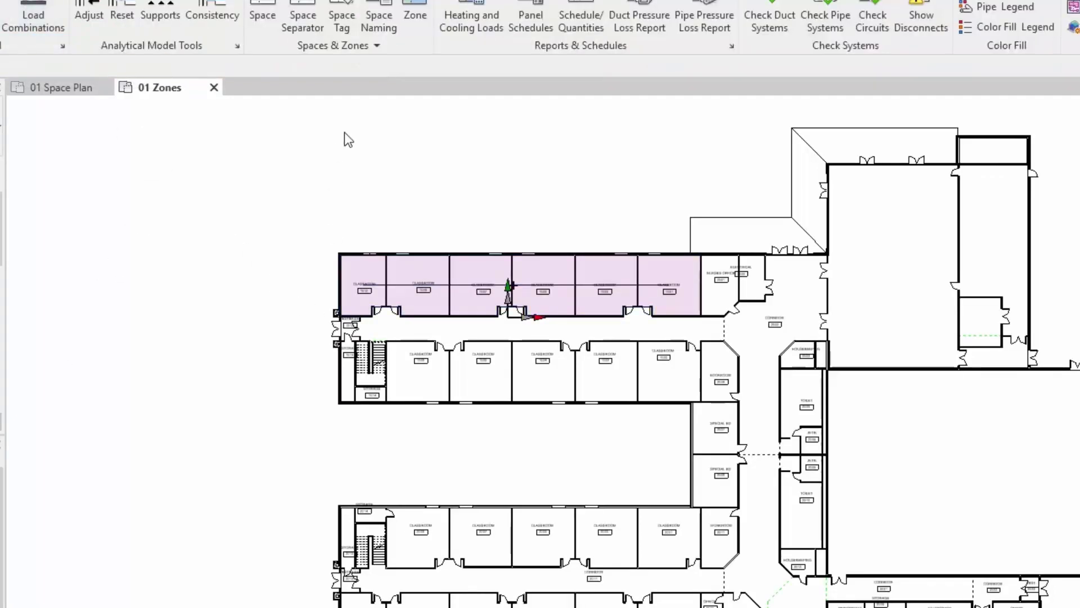
- Create a zone from the middle-row classrooms by picking each space in the row
{"action": "left_click", "coordinate": [415, 11]}
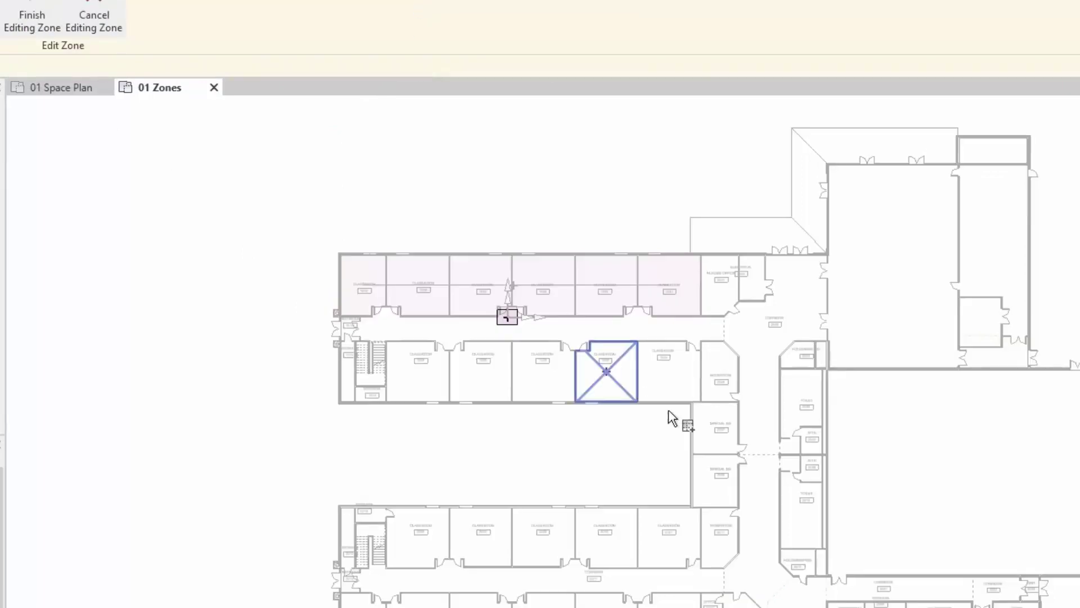
{"action": "left_click", "coordinate": [673, 391]}
{"action": "left_click", "coordinate": [556, 400]}
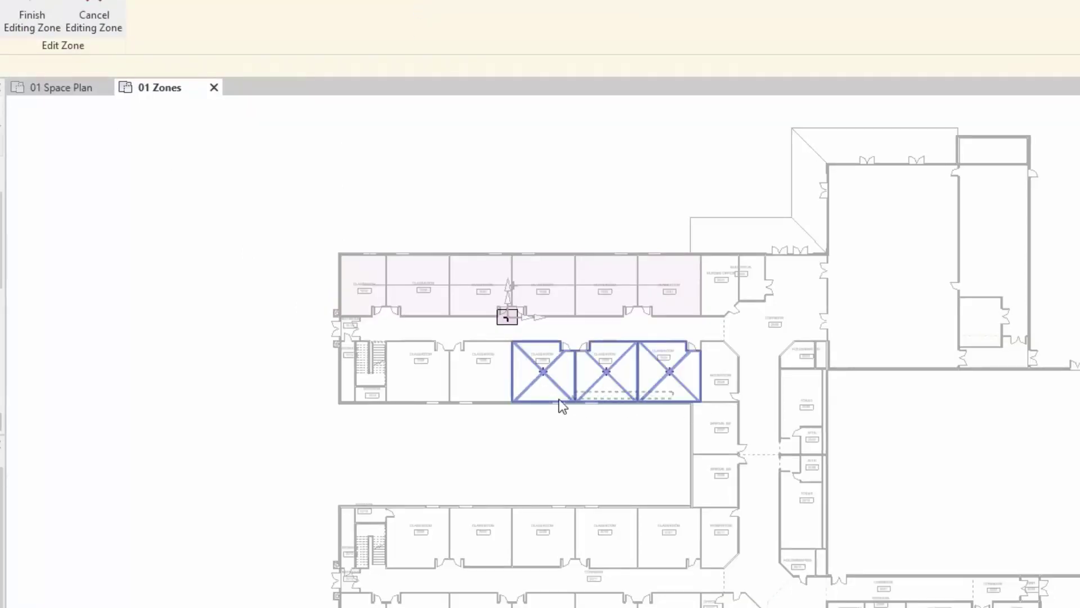
{"action": "left_click", "coordinate": [479, 400]}
{"action": "left_click", "coordinate": [417, 400]}
{"action": "left_click", "coordinate": [362, 397]}
{"action": "left_click", "coordinate": [346, 394]}
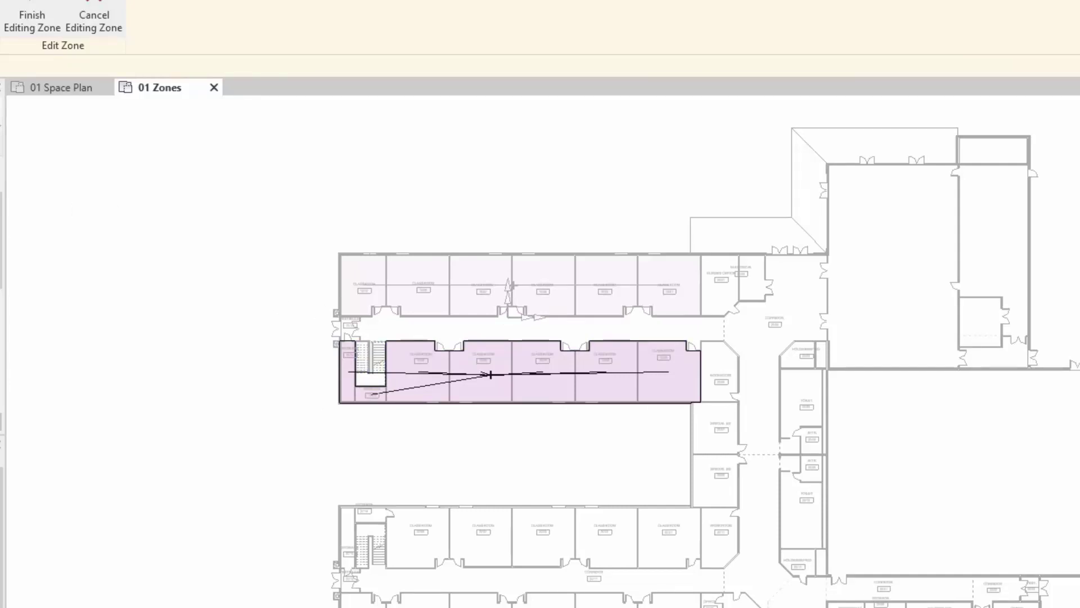
{"action": "left_click", "coordinate": [44, 8]}
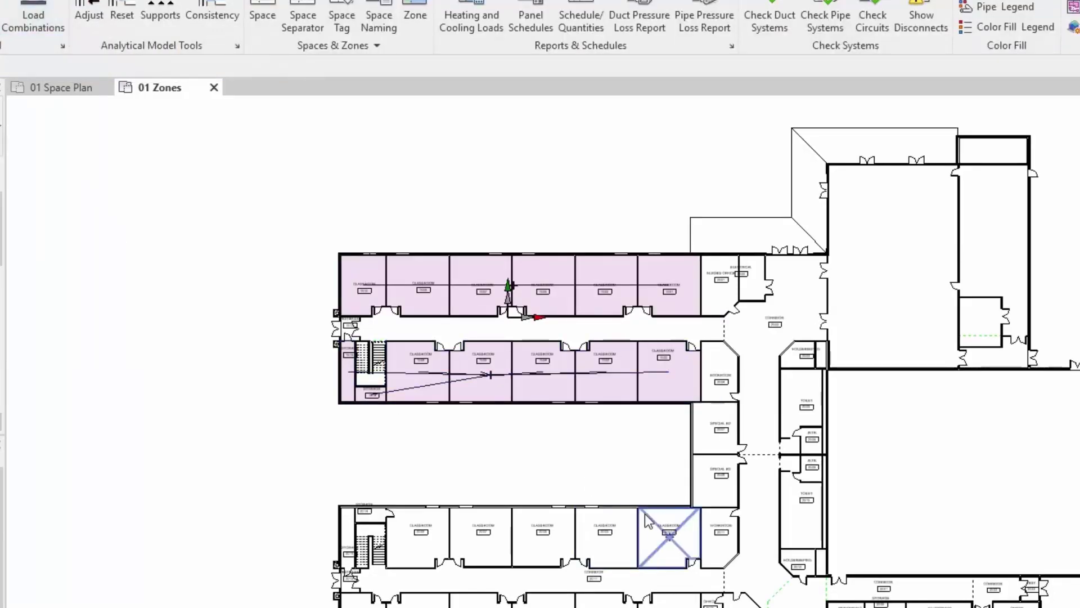
- Create separate zones for the lower classroom row and the bottom wing
{"action": "left_click", "coordinate": [415, 12]}
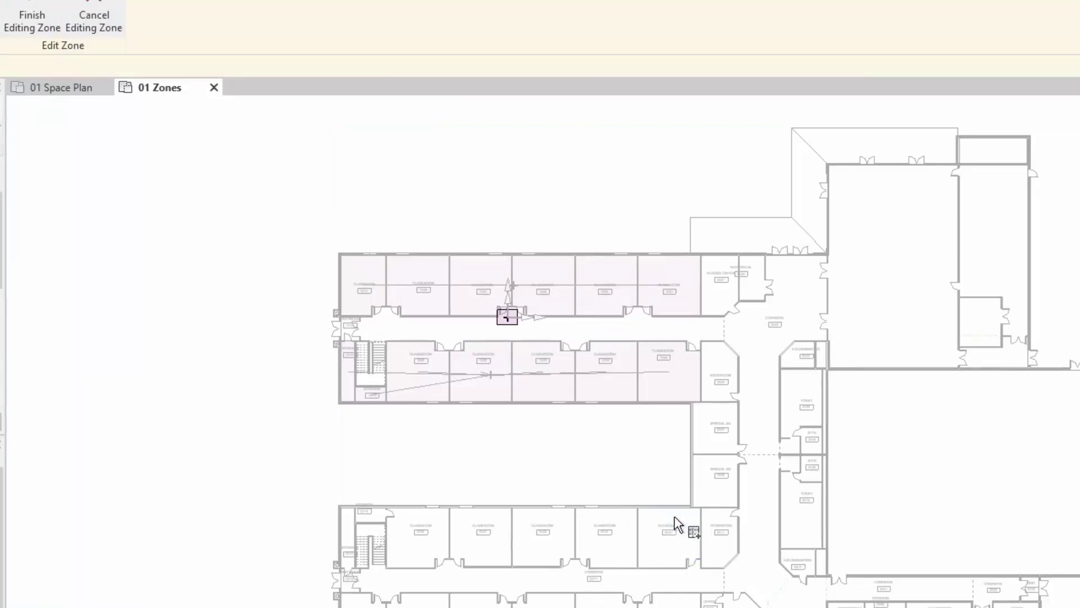
{"action": "left_click_drag", "start_coordinate": [678, 524], "coordinate": [349, 517]}
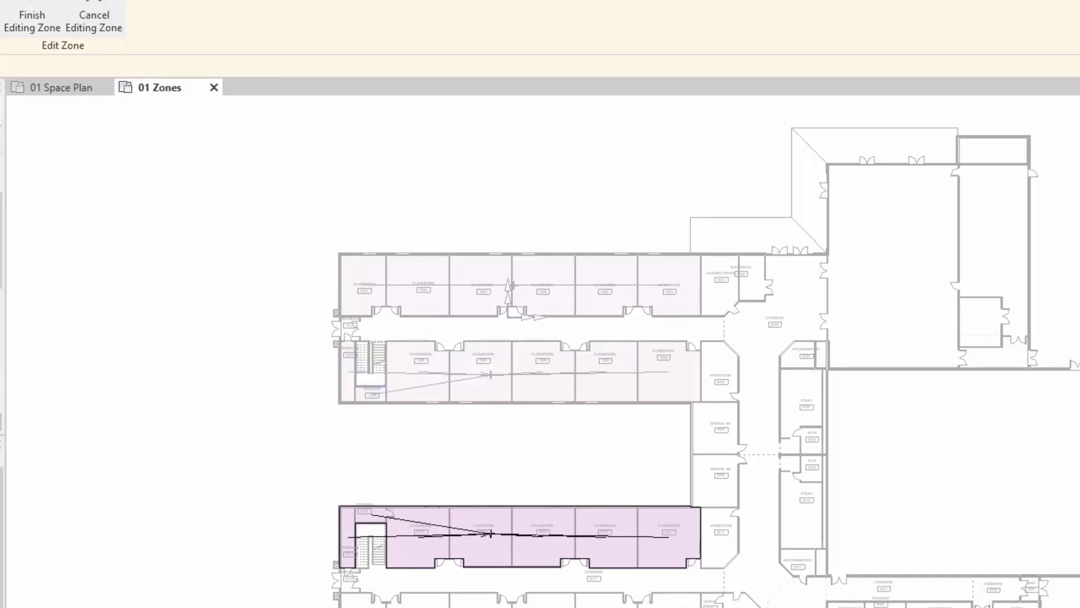
{"action": "left_click", "coordinate": [39, 21]}
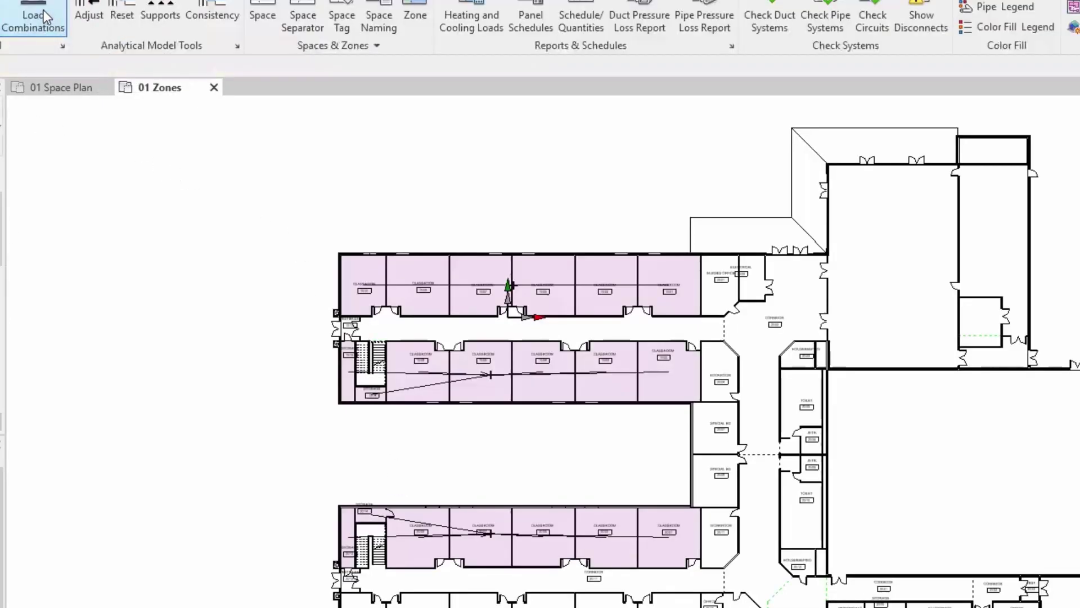
{"action": "left_click", "coordinate": [415, 14]}
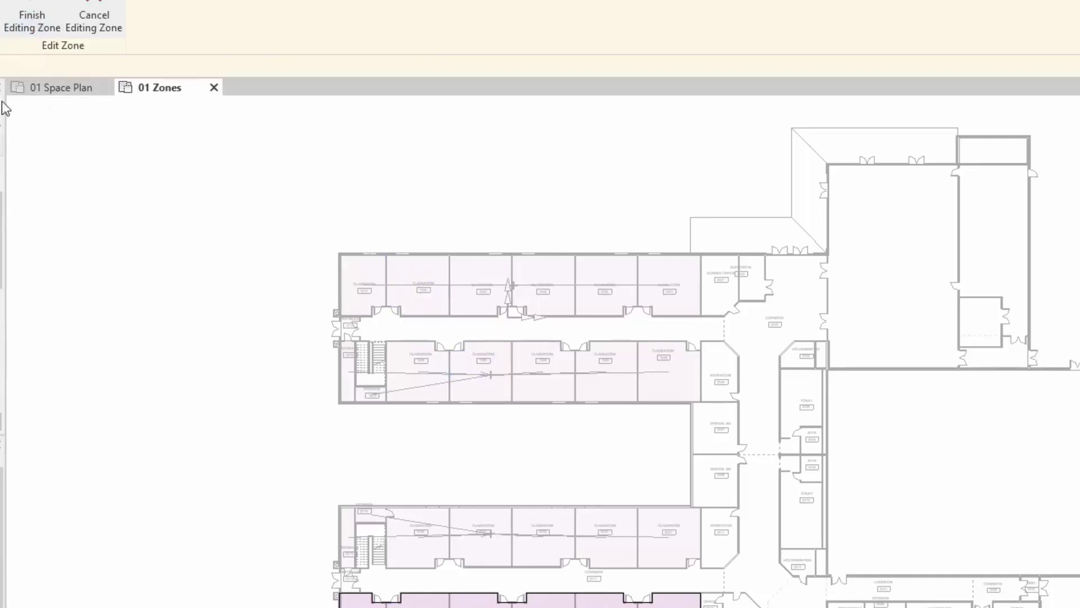
{"action": "left_click", "coordinate": [37, 13]}
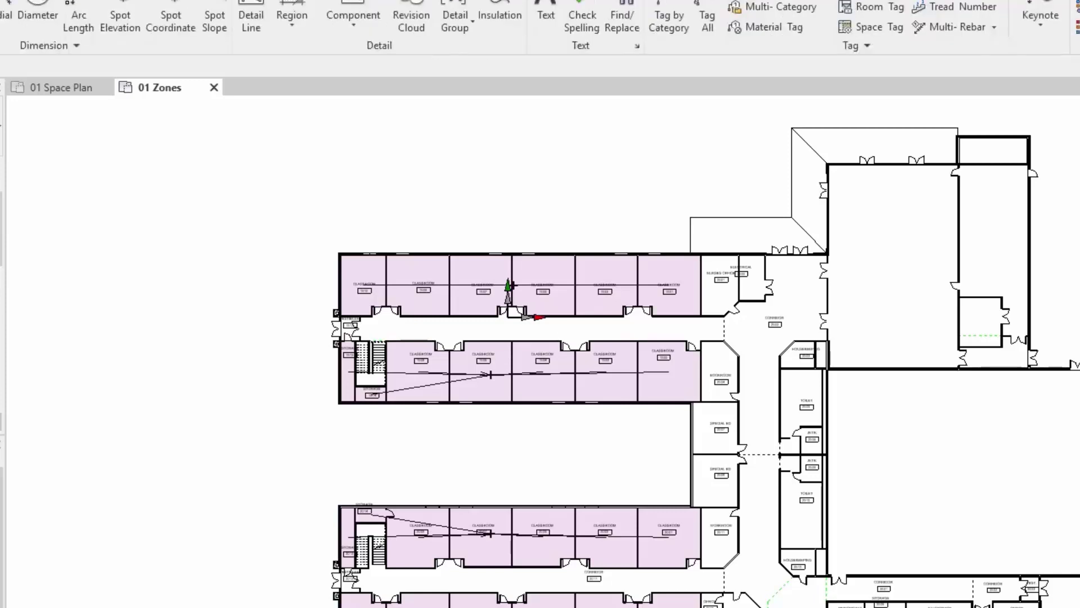
- Tag the classroom zones by category, such as Classrooms 1 and Classrooms 2, and review the tags
{"action": "left_click", "coordinate": [680, 13]}
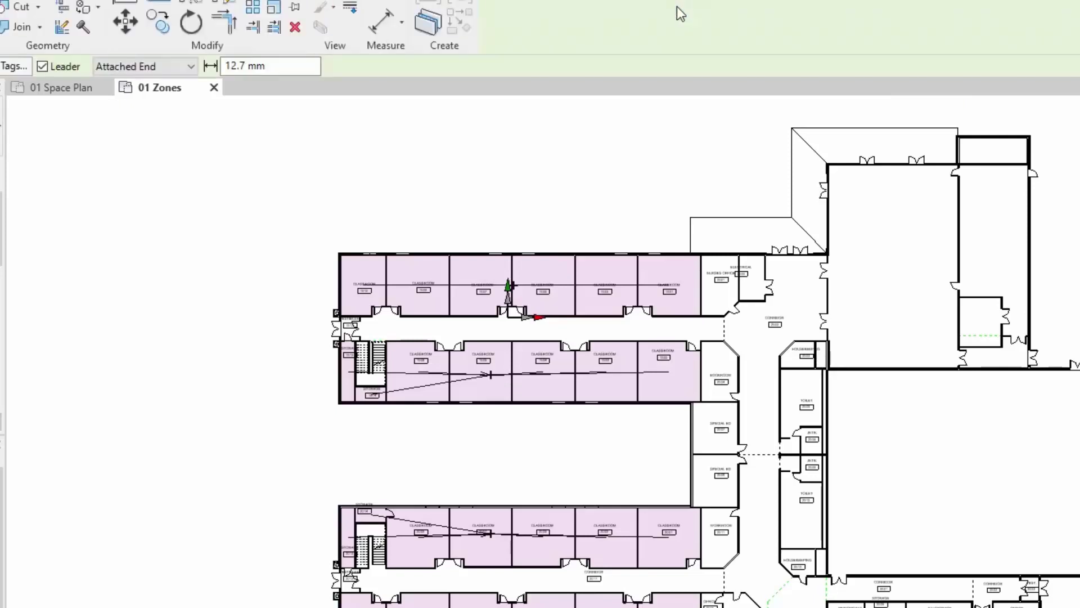
{"action": "left_click", "coordinate": [535, 278]}
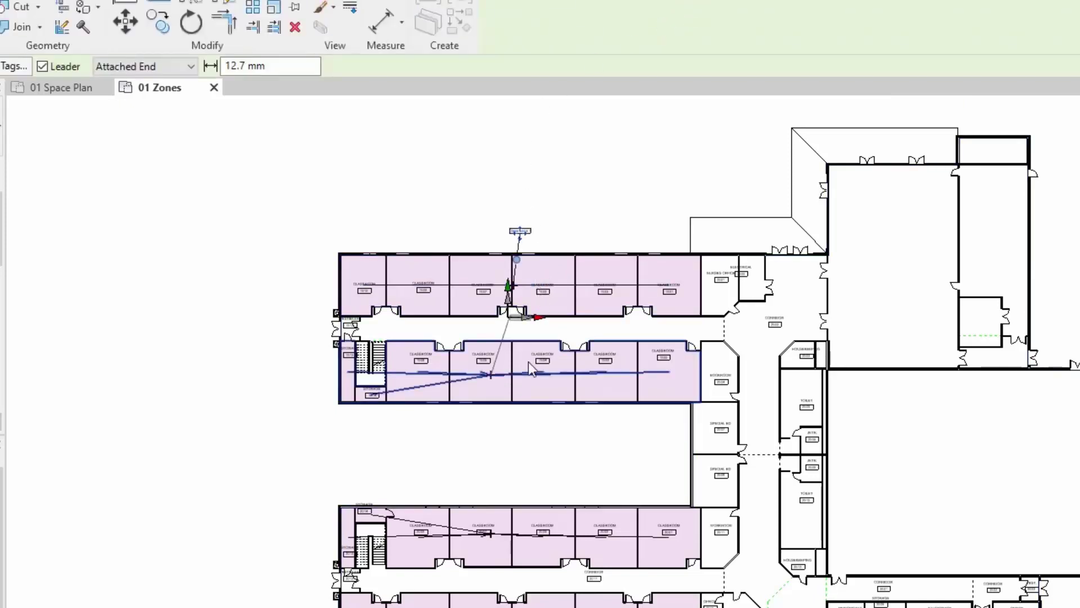
{"action": "left_click", "coordinate": [532, 383]}
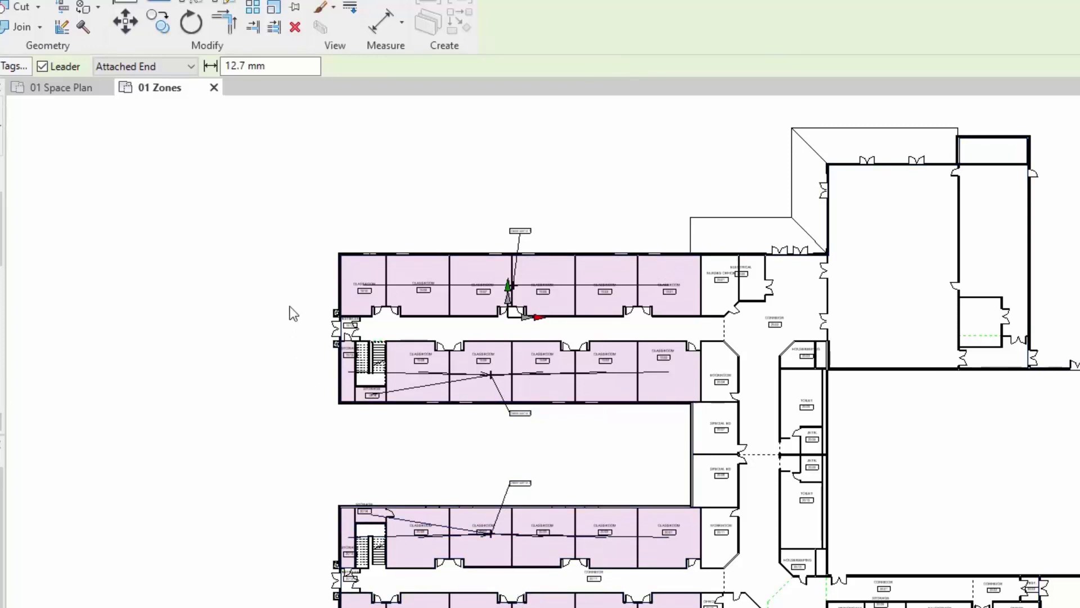
{"action": "key", "text": "Escape"}
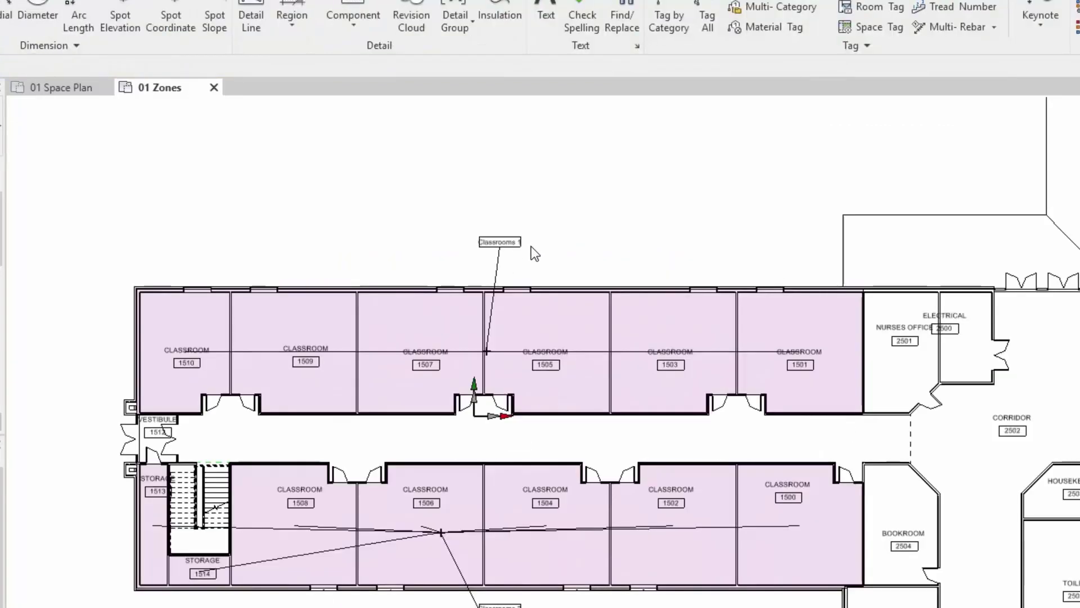
{"action": "scroll", "coordinate": [530, 245], "scroll_direction": "up", "scroll_amount": 5}
{"action": "scroll", "coordinate": [578, 514], "scroll_direction": "down", "scroll_amount": 3}
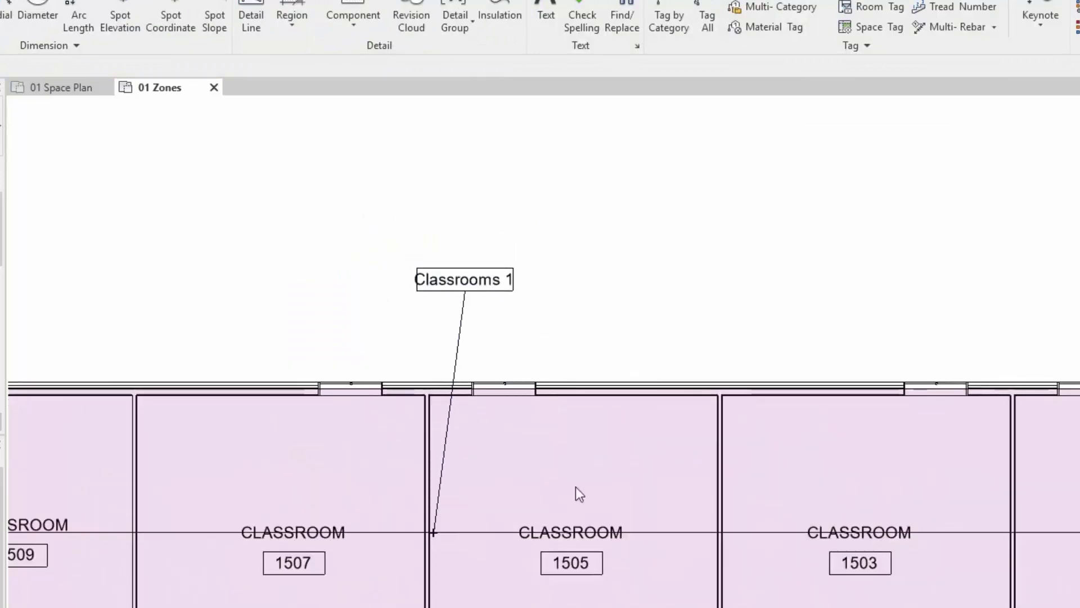
{"action": "middle_click_drag", "start_coordinate": [608, 518], "coordinate": [655, 293]}
{"action": "scroll", "coordinate": [625, 445], "scroll_direction": "up", "scroll_amount": 1}
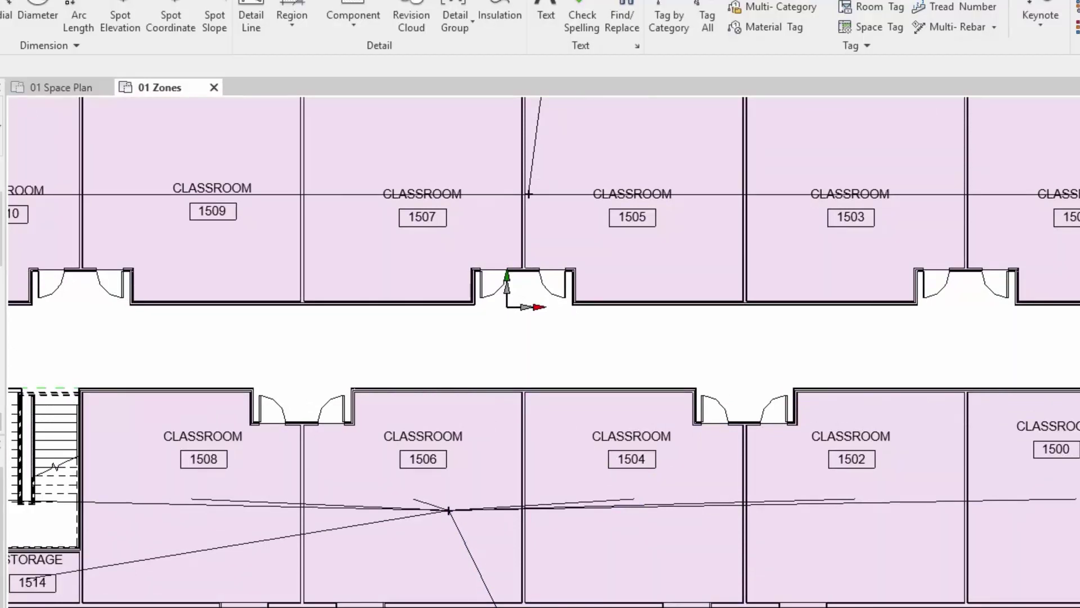
{"action": "scroll", "coordinate": [639, 354], "scroll_direction": "down", "scroll_amount": 6}
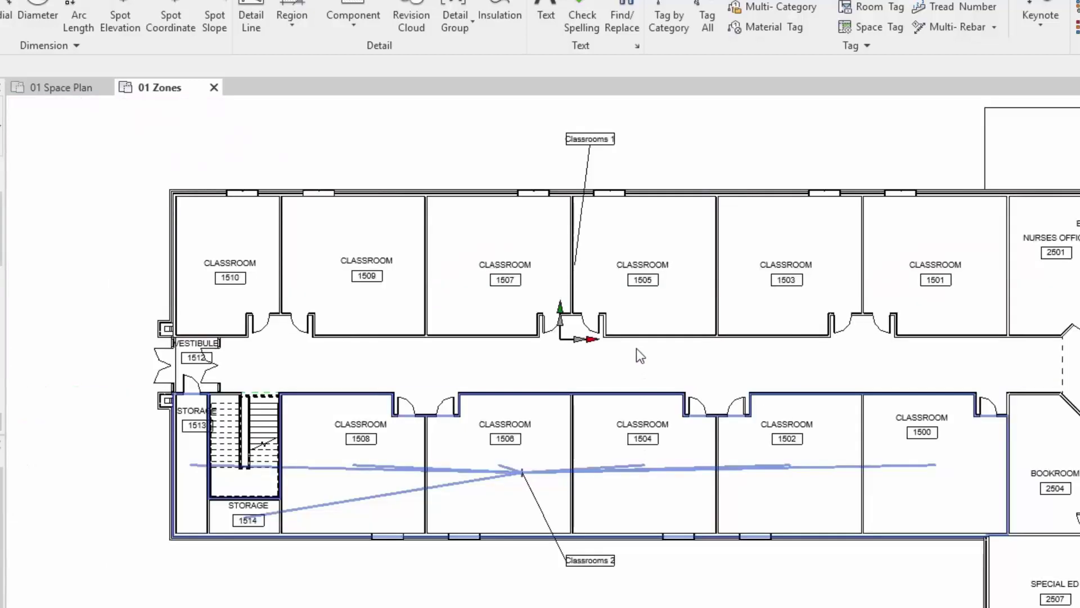
{"action": "middle_click_drag", "start_coordinate": [821, 438], "coordinate": [707, 336]}
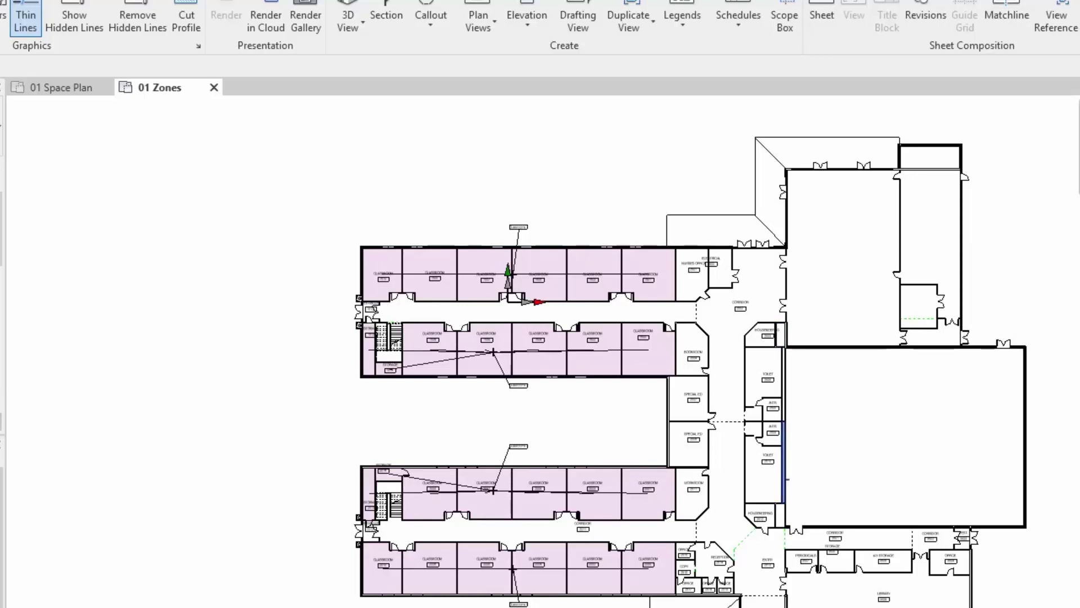
{"action": "left_click", "coordinate": [783, 461]}
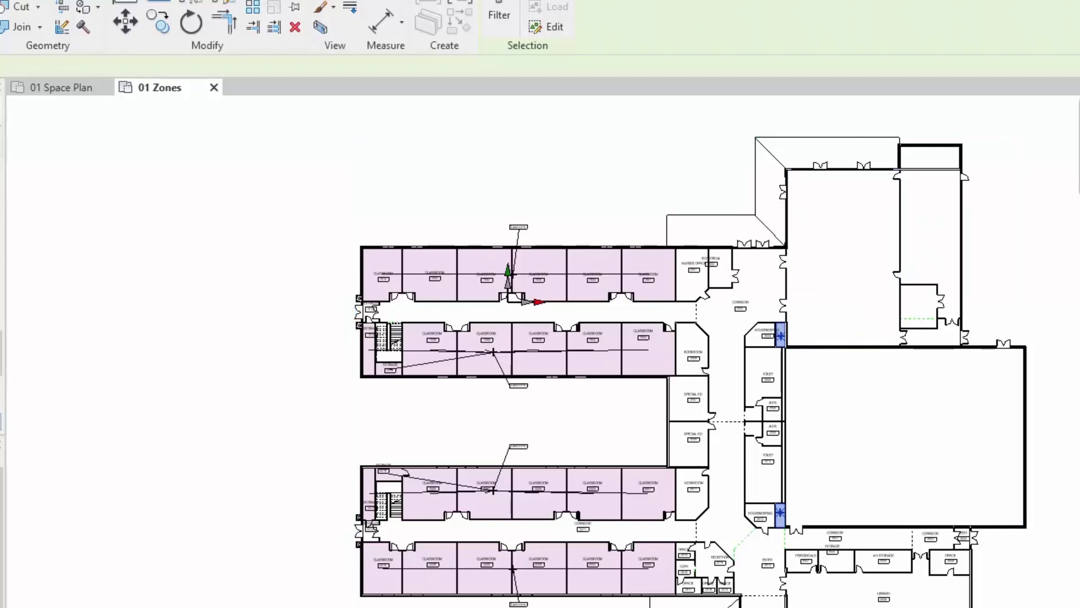
{"action": "left_click", "coordinate": [784, 479]}
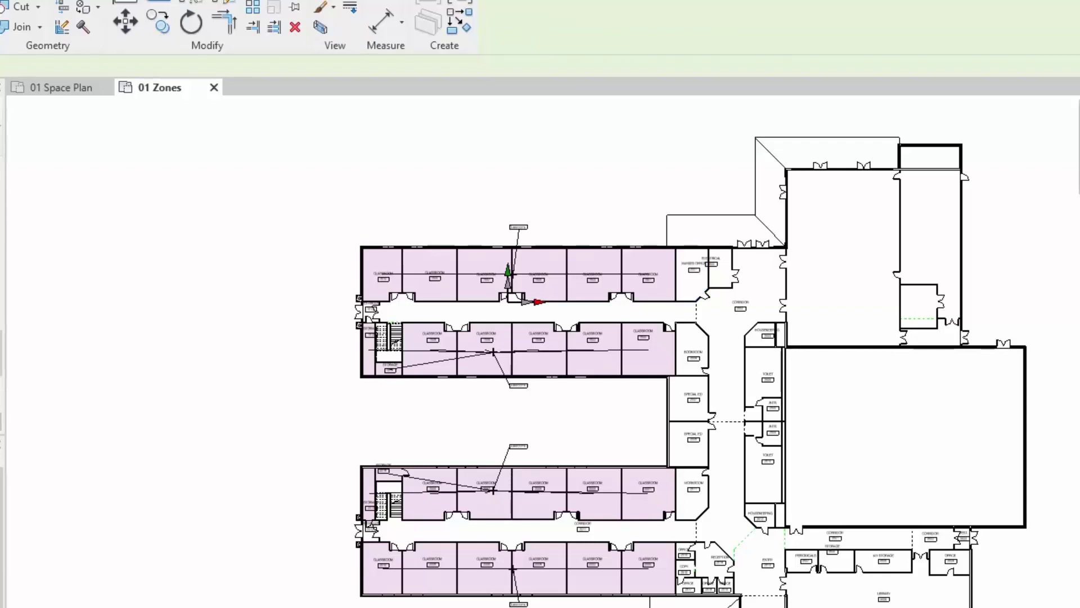
- Delete the two stray spaces and their tags, confirming each warning
{"action": "key", "text": "Delete"}
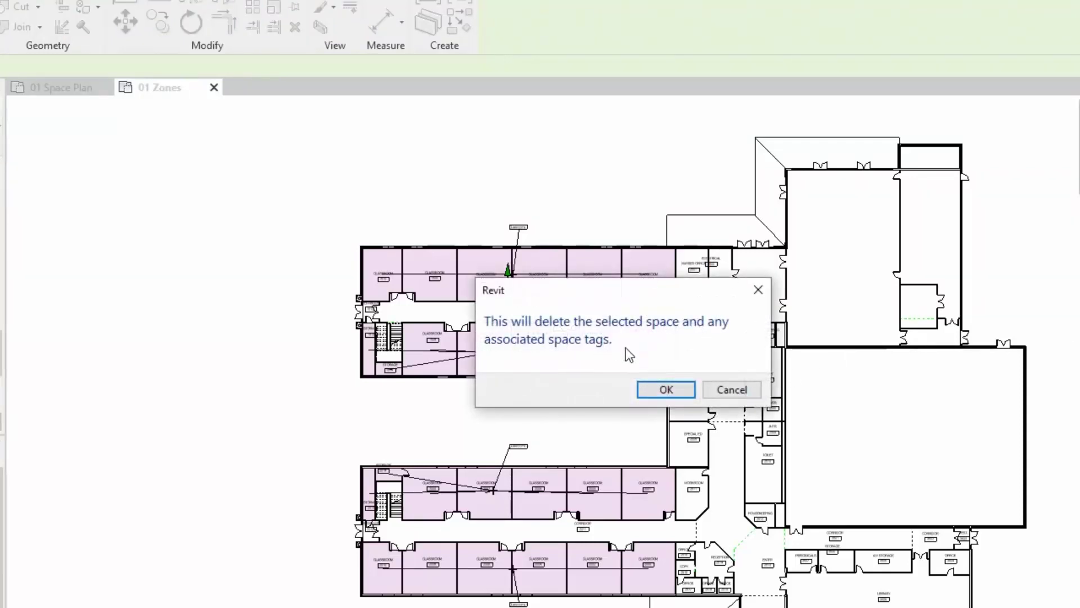
{"action": "left_click", "coordinate": [653, 389]}
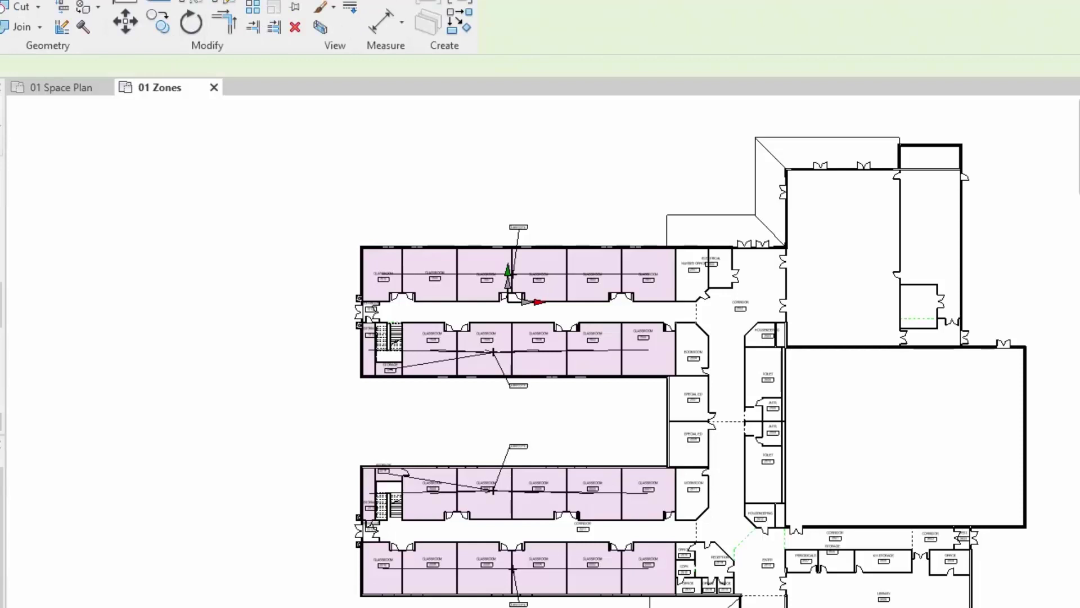
{"action": "key", "text": "Delete"}
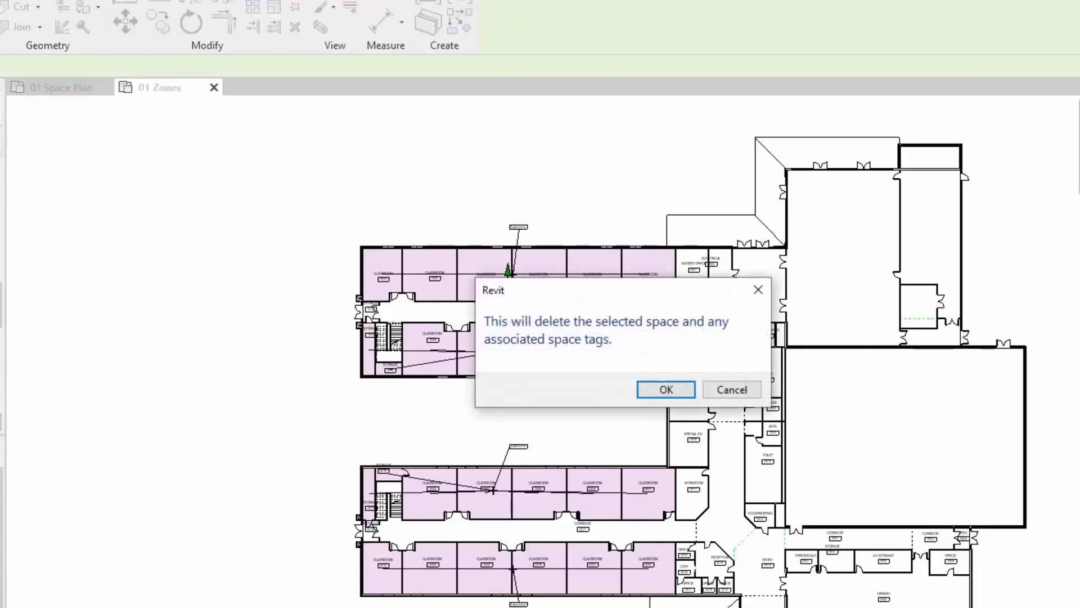
{"action": "left_click", "coordinate": [653, 392]}
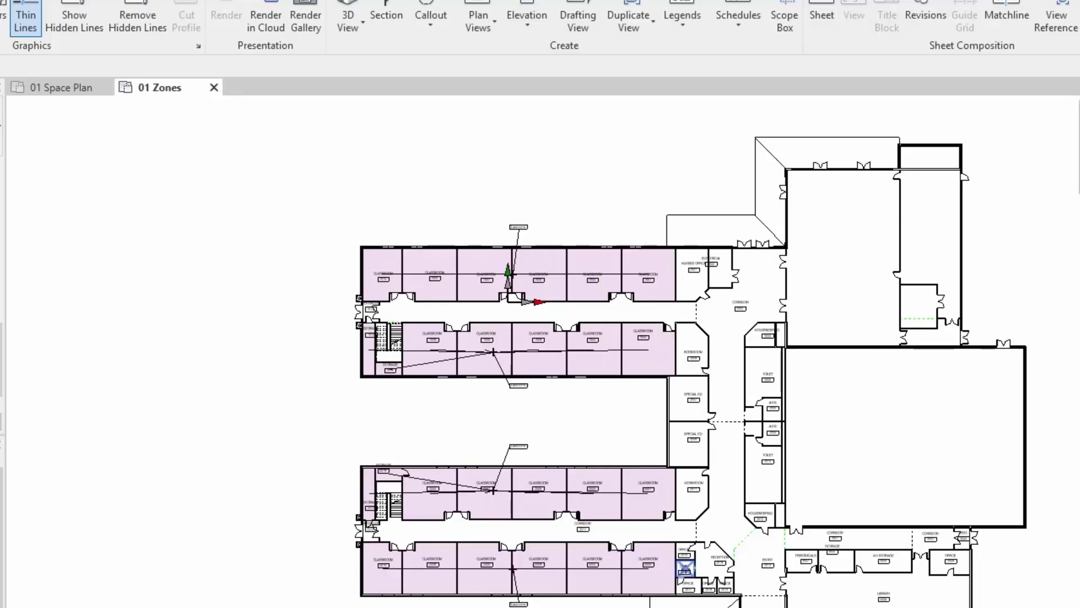
- Dismiss the Show Element(s) message and close the Classroom Plenum 1 view
{"action": "key", "text": "Escape"}
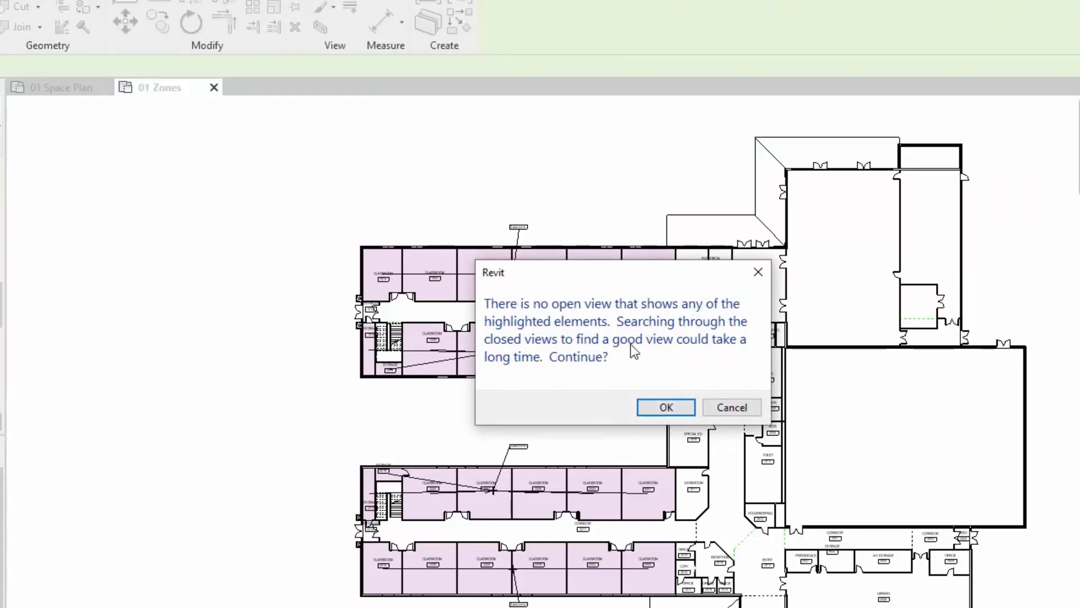
{"action": "left_click", "coordinate": [656, 410]}
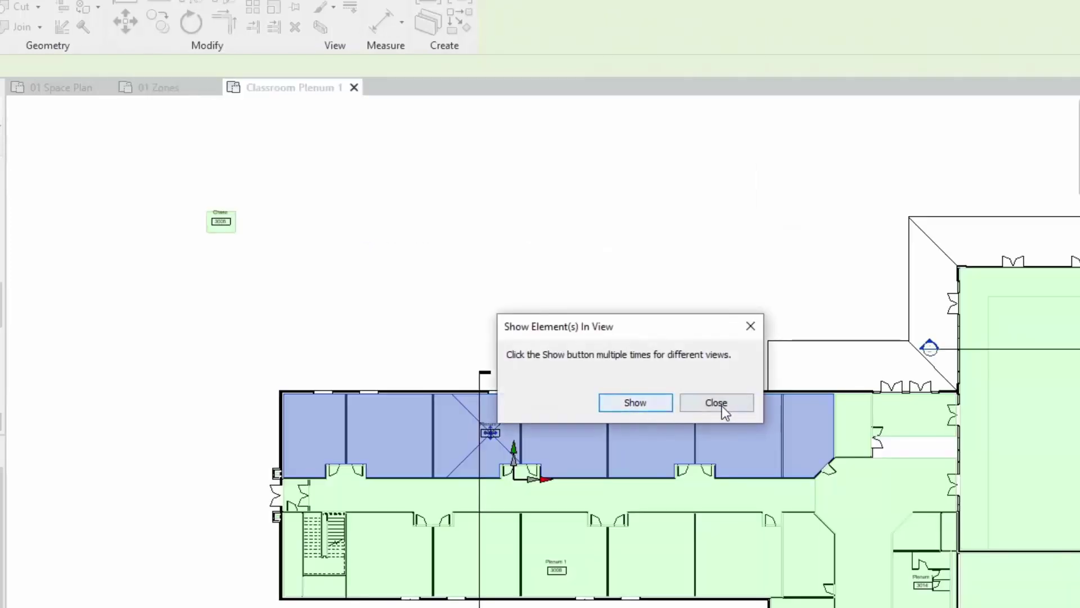
{"action": "left_click", "coordinate": [716, 403]}
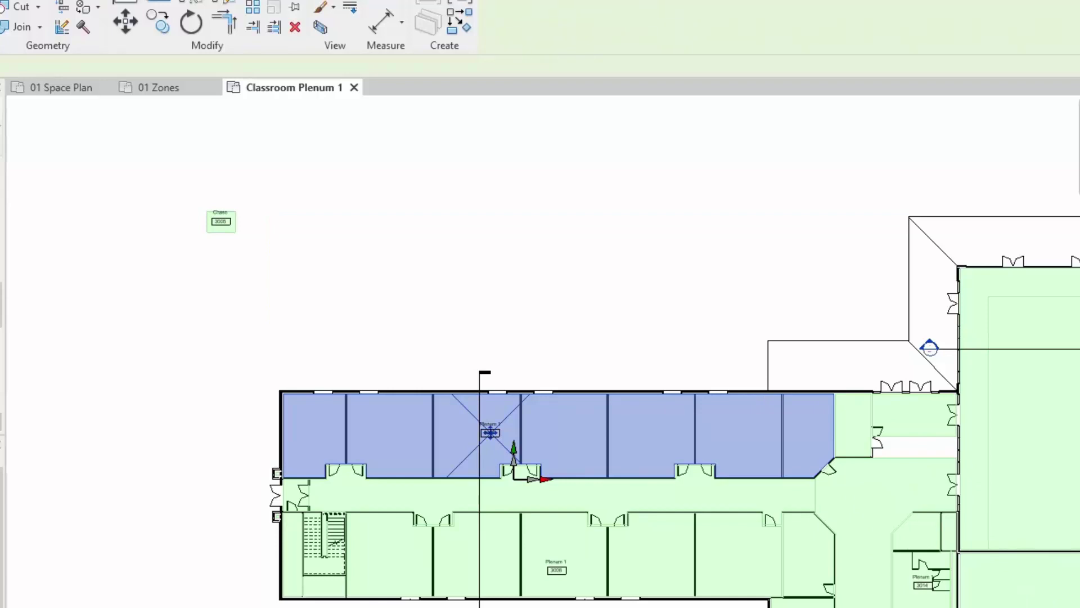
{"action": "left_click", "coordinate": [353, 88]}
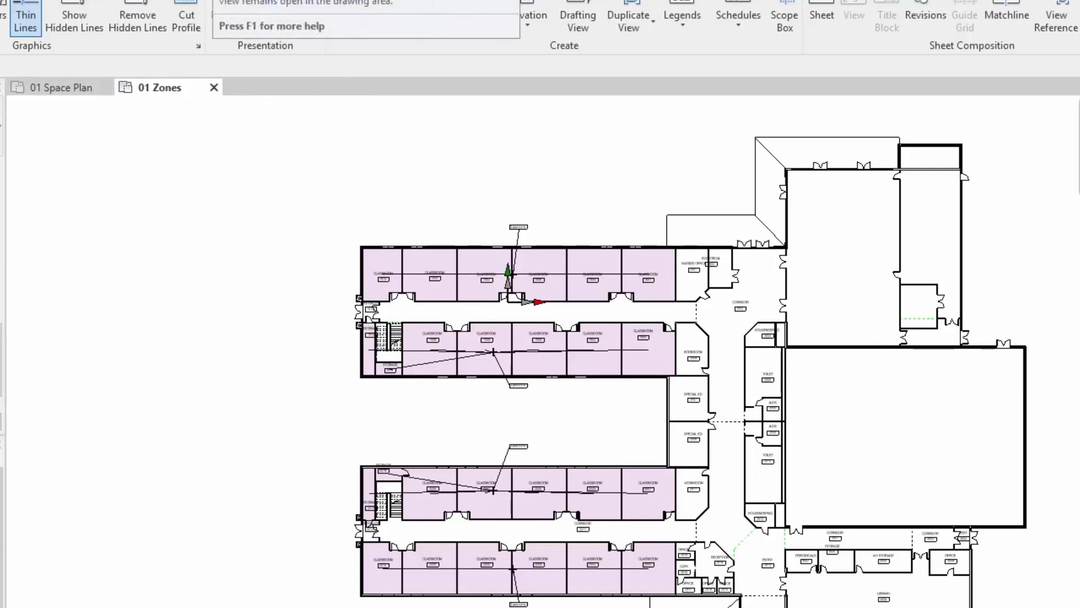
- Close the 01 Space Plan view and set the colour scheme to HVAC Zones, Schema 1
{"action": "left_click", "coordinate": [105, 87]}
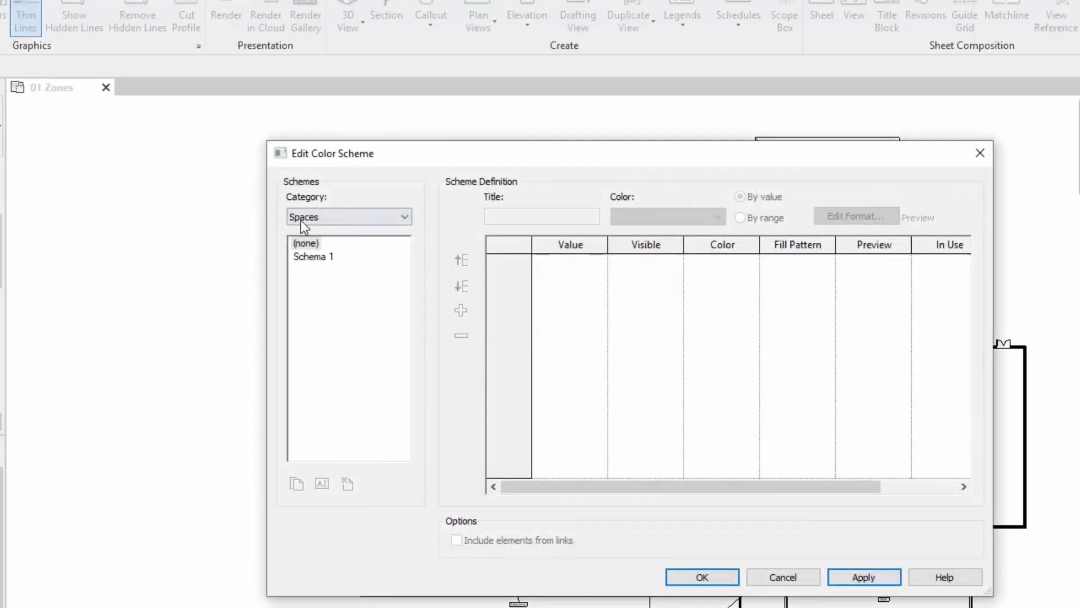
{"action": "left_click", "coordinate": [401, 218]}
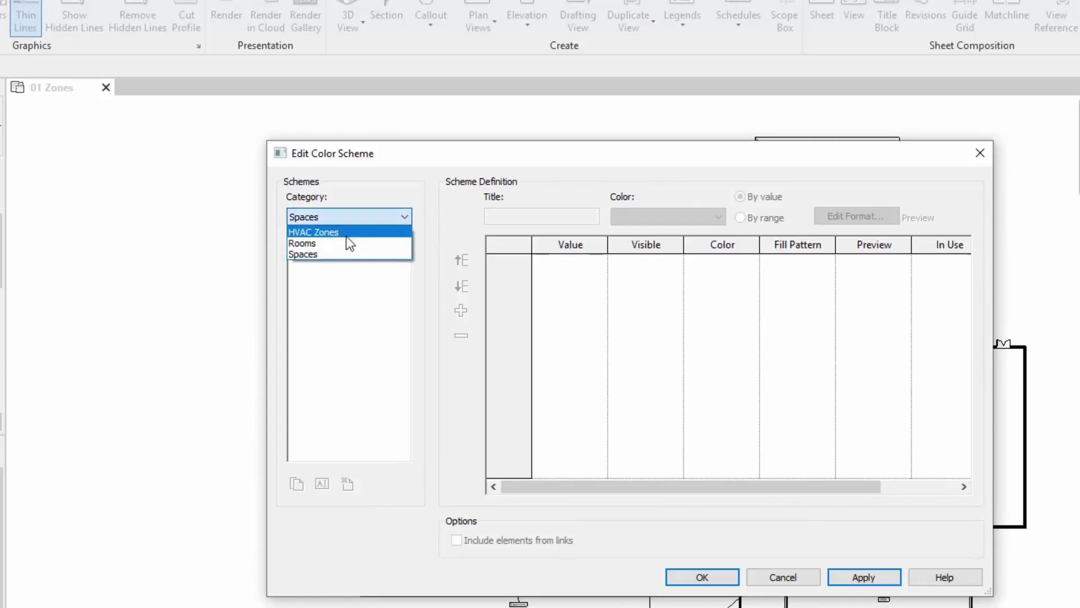
{"action": "left_click", "coordinate": [329, 234]}
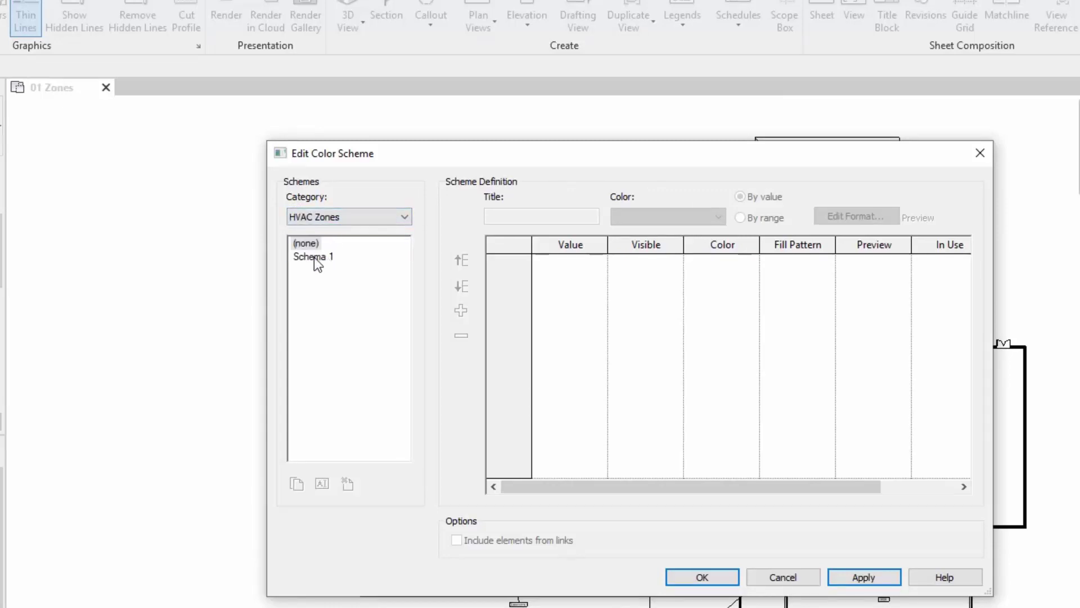
{"action": "left_click", "coordinate": [315, 257]}
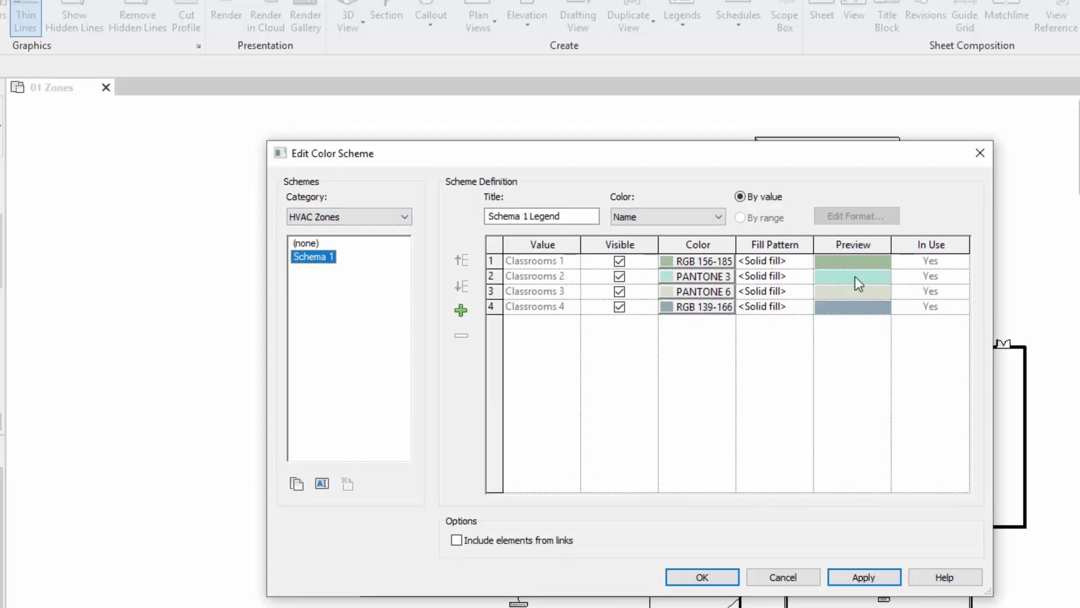
- Rename Schema 1 to 'Zones' and retitle its legend 'Zones Legend'
{"action": "left_click", "coordinate": [322, 484]}
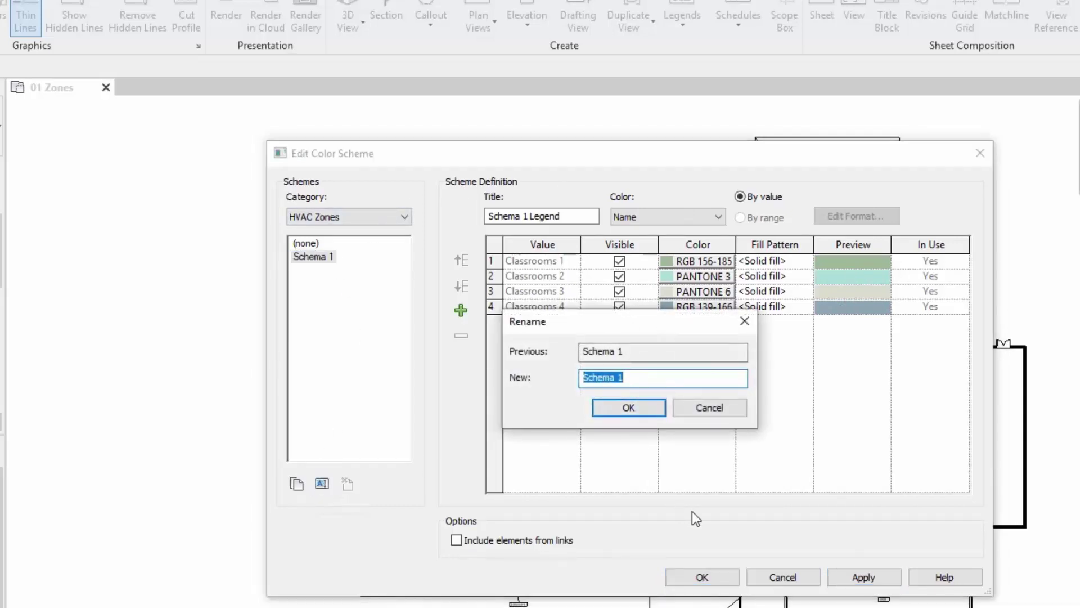
{"action": "type", "text": "Zones"}
{"action": "left_click", "coordinate": [652, 410]}
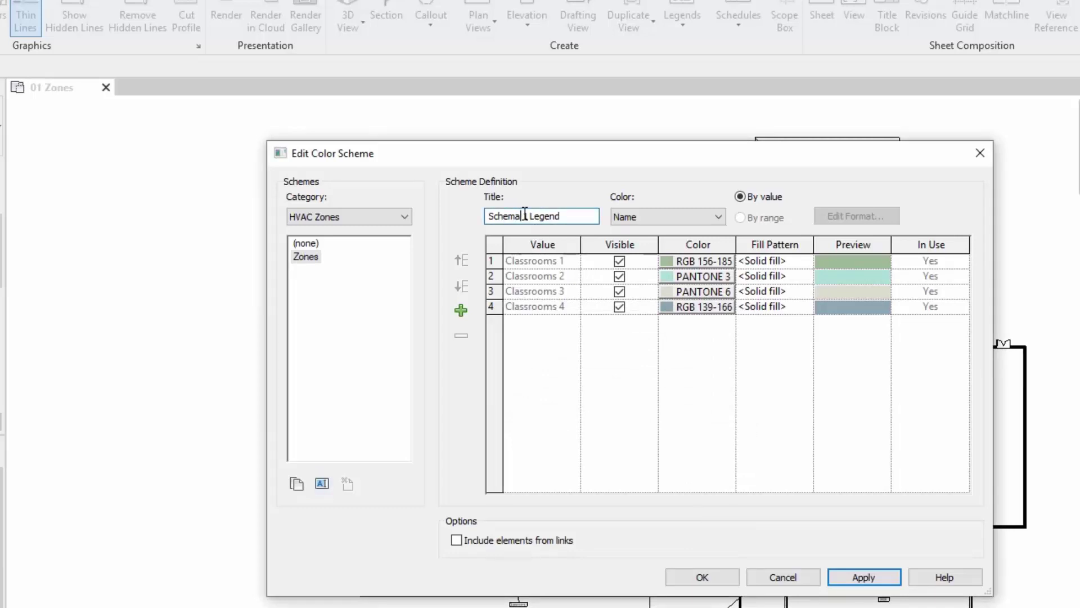
{"action": "left_click_drag", "start_coordinate": [529, 216], "coordinate": [465, 214]}
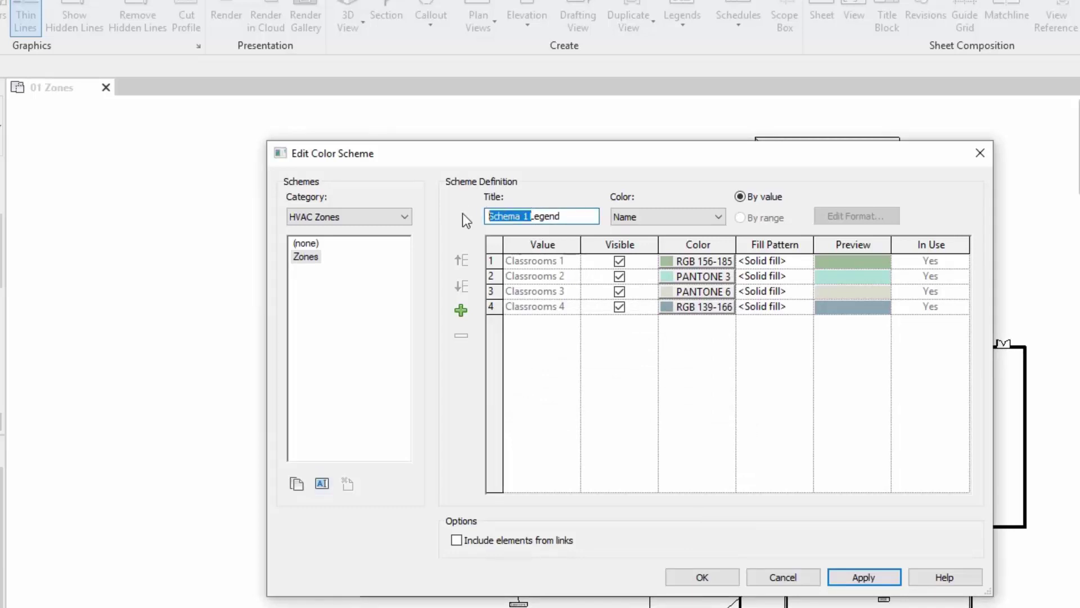
{"action": "type", "text": "Zone "}
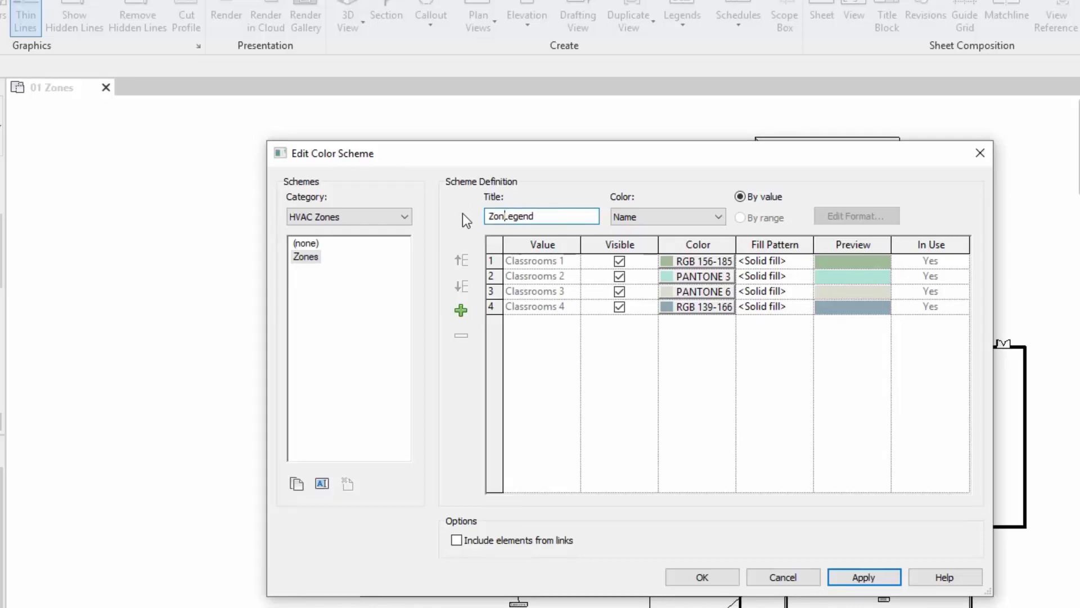
{"action": "type", "text": "s"}
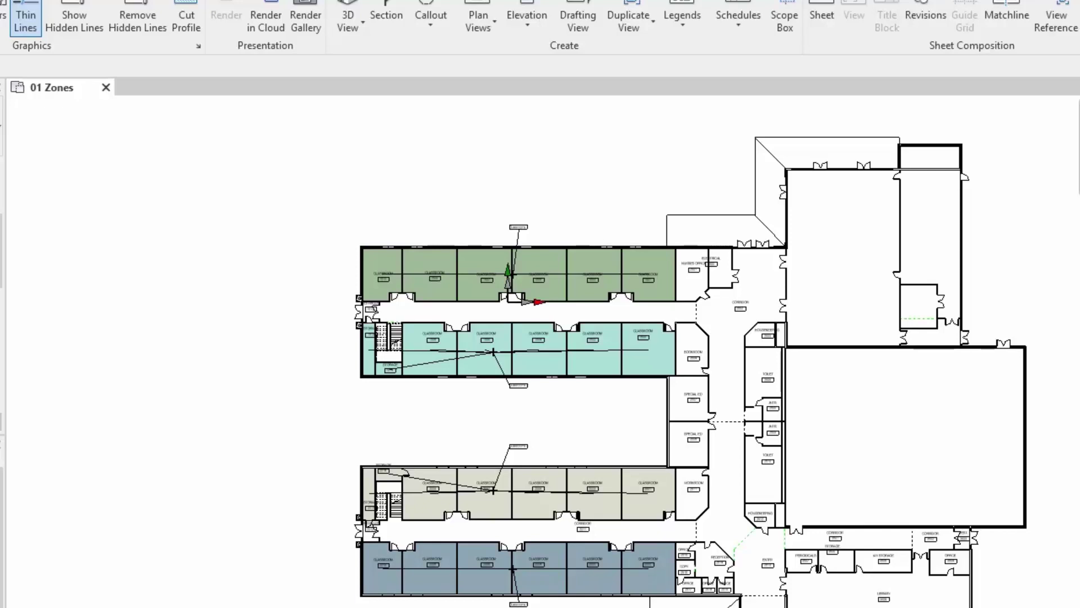
- Place a colour fill legend left of the plan and zoom in beside the classrooms
{"action": "left_click", "coordinate": [327, 1]}
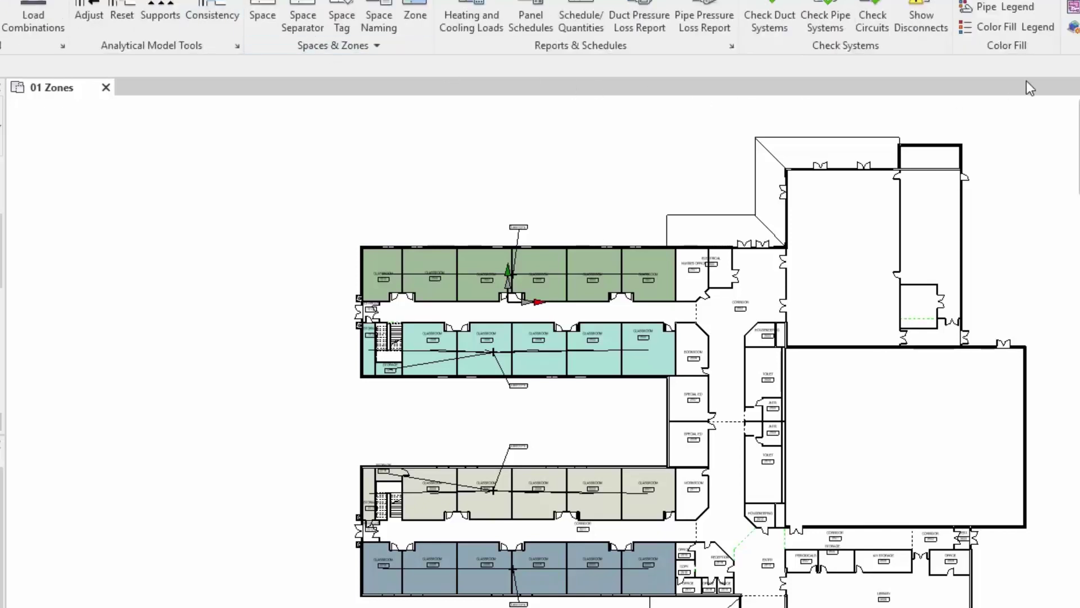
{"action": "left_click", "coordinate": [976, 36]}
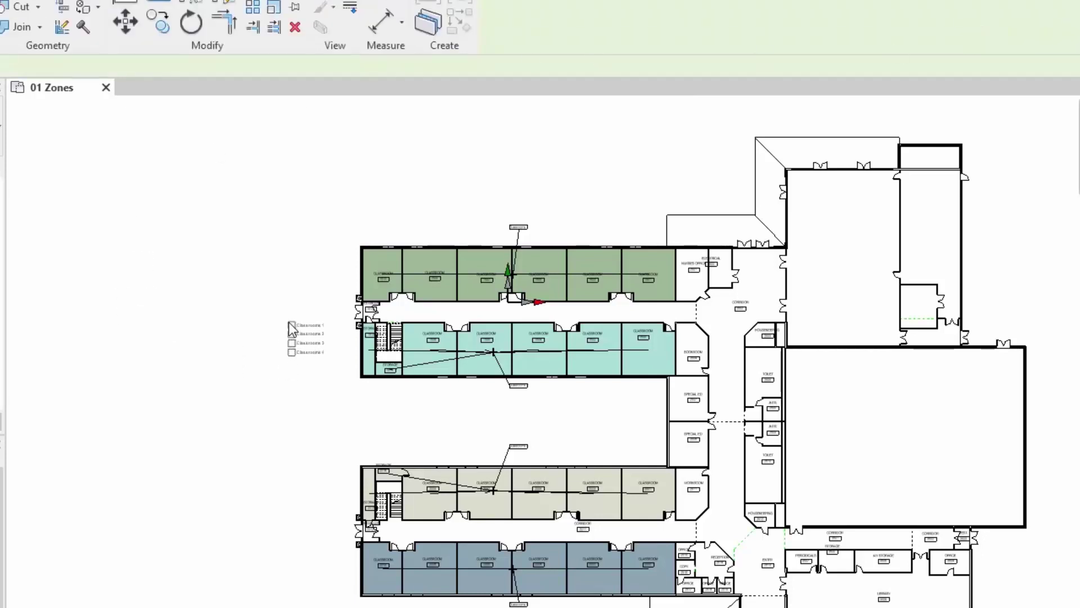
{"action": "left_click", "coordinate": [285, 326]}
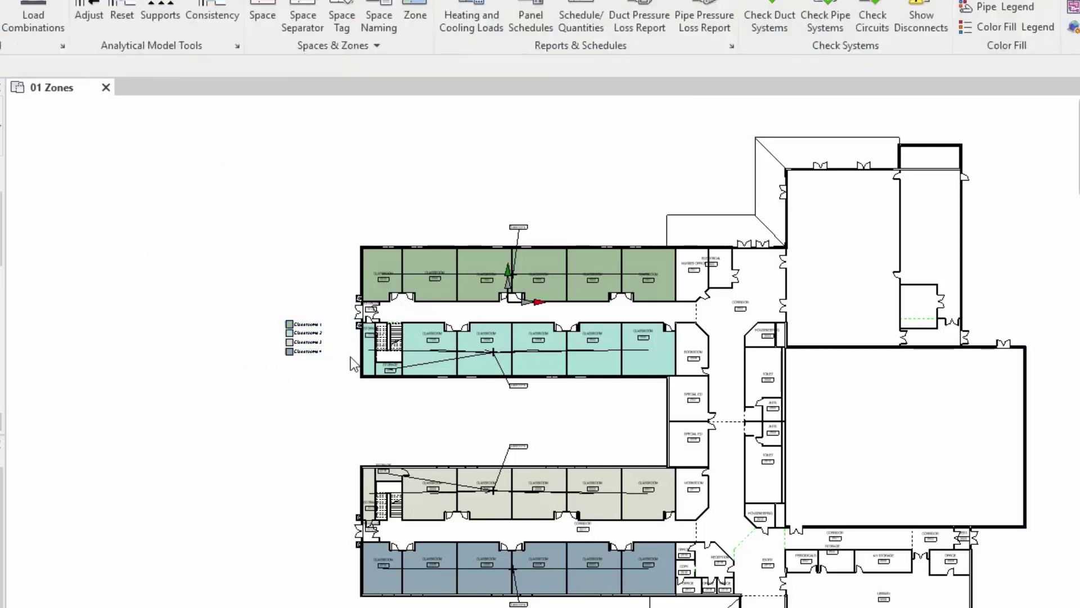
{"action": "scroll", "coordinate": [328, 355], "scroll_direction": "up", "scroll_amount": 3}
{"action": "scroll", "coordinate": [327, 353], "scroll_direction": "up", "scroll_amount": 2}
{"action": "middle_click_drag", "start_coordinate": [343, 287], "coordinate": [395, 526]}
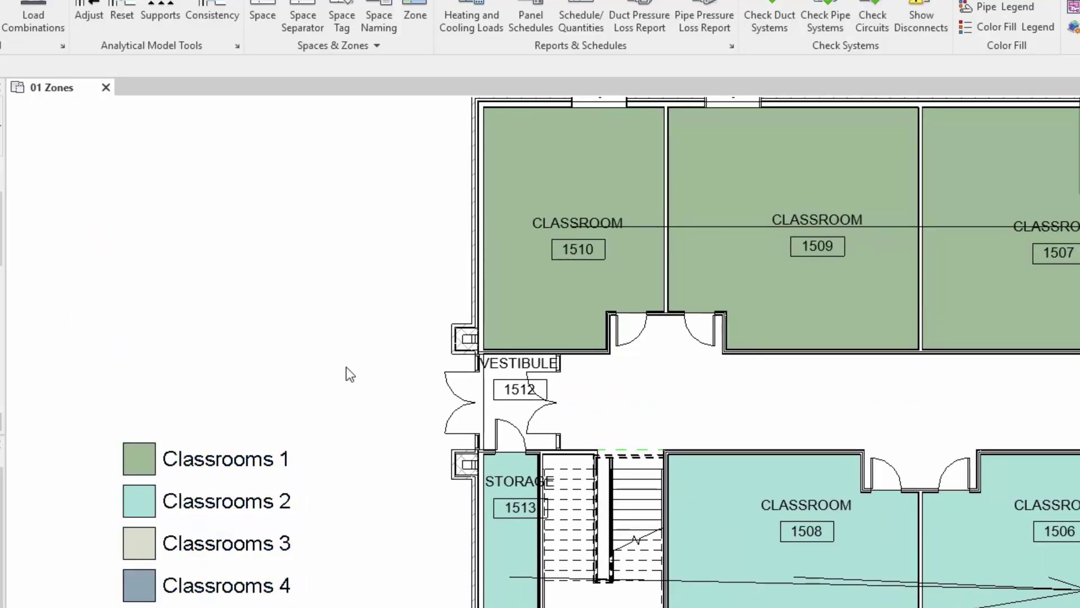
- Turn off the HVAC Zones Reference Lines subcategory in Visibility/Graphics (VG), framing the legend and classroom wing
{"action": "key", "text": "v"}
{"action": "key", "text": "v"}
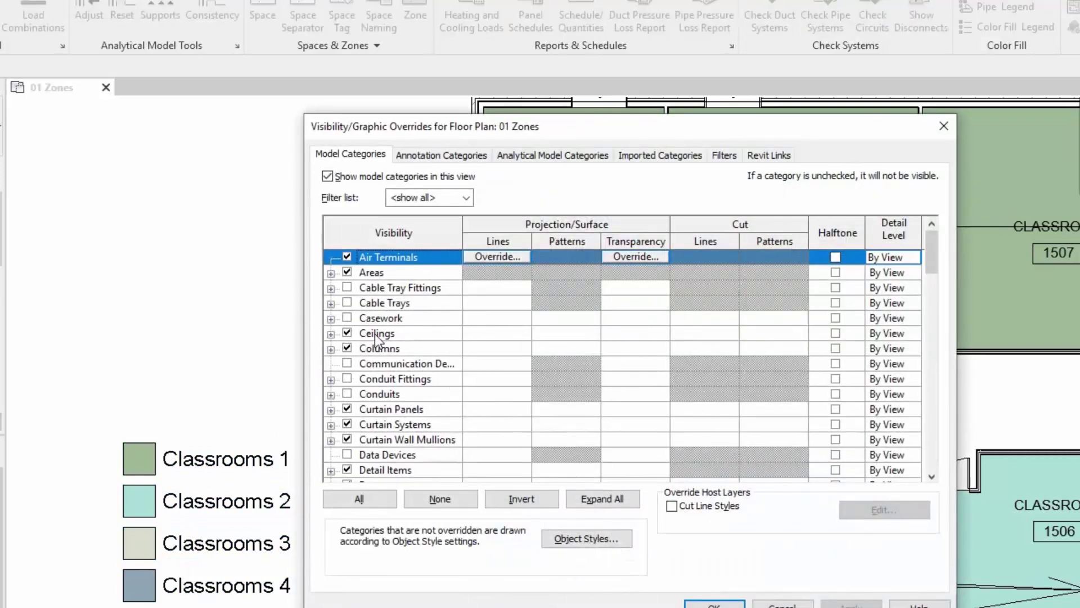
{"action": "scroll", "coordinate": [375, 333], "scroll_direction": "down", "scroll_amount": 4}
{"action": "scroll", "coordinate": [381, 337], "scroll_direction": "down", "scroll_amount": 3}
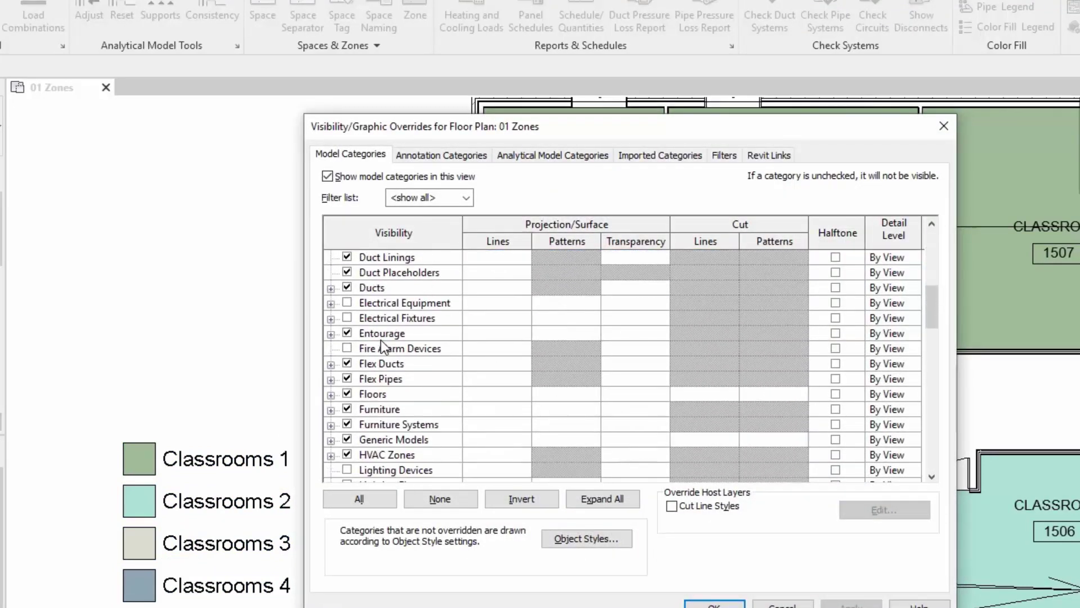
{"action": "scroll", "coordinate": [379, 343], "scroll_direction": "down", "scroll_amount": 2}
{"action": "left_click", "coordinate": [331, 364]}
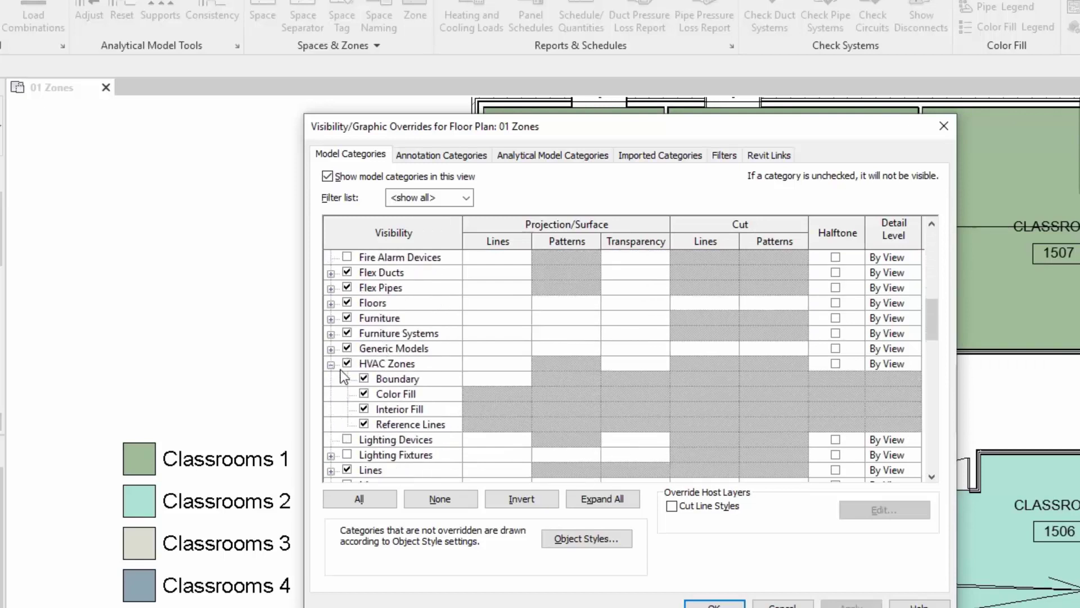
{"action": "left_click", "coordinate": [364, 424]}
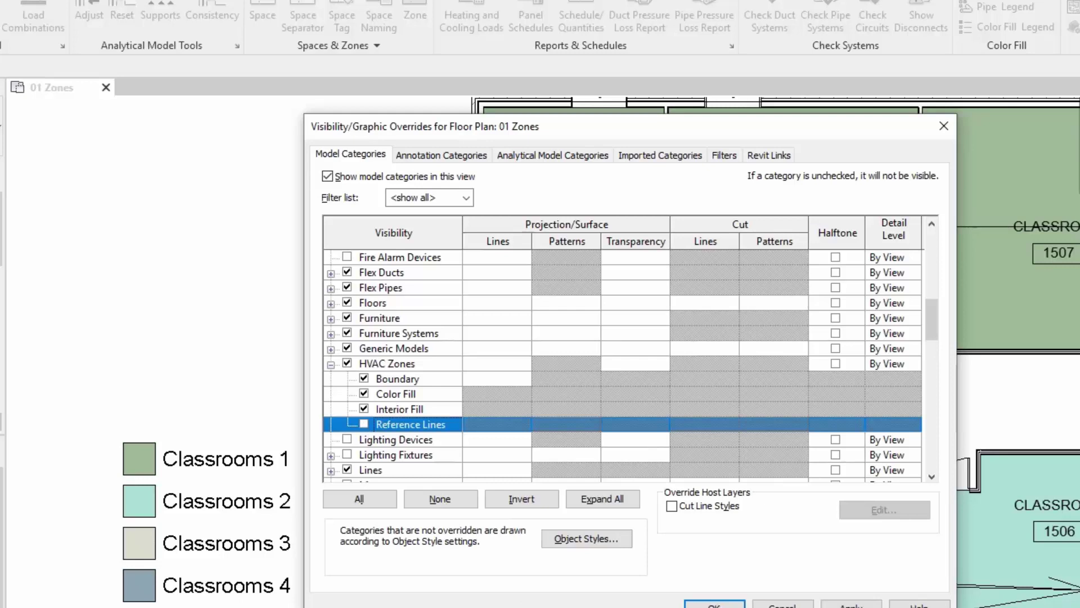
{"action": "left_click", "coordinate": [715, 604]}
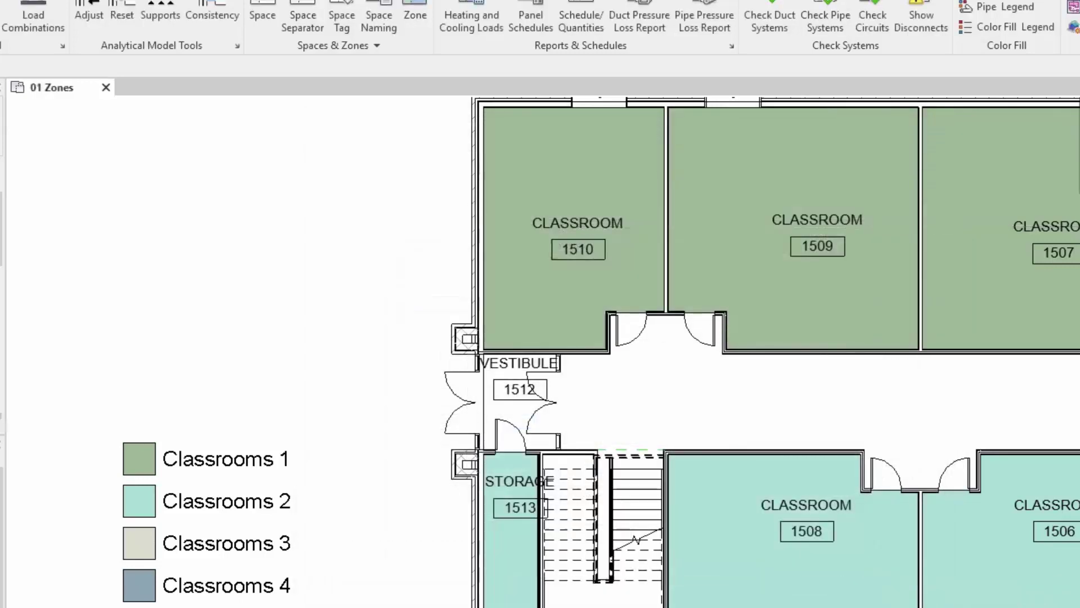
{"action": "scroll", "coordinate": [393, 409], "scroll_direction": "down", "scroll_amount": 5}
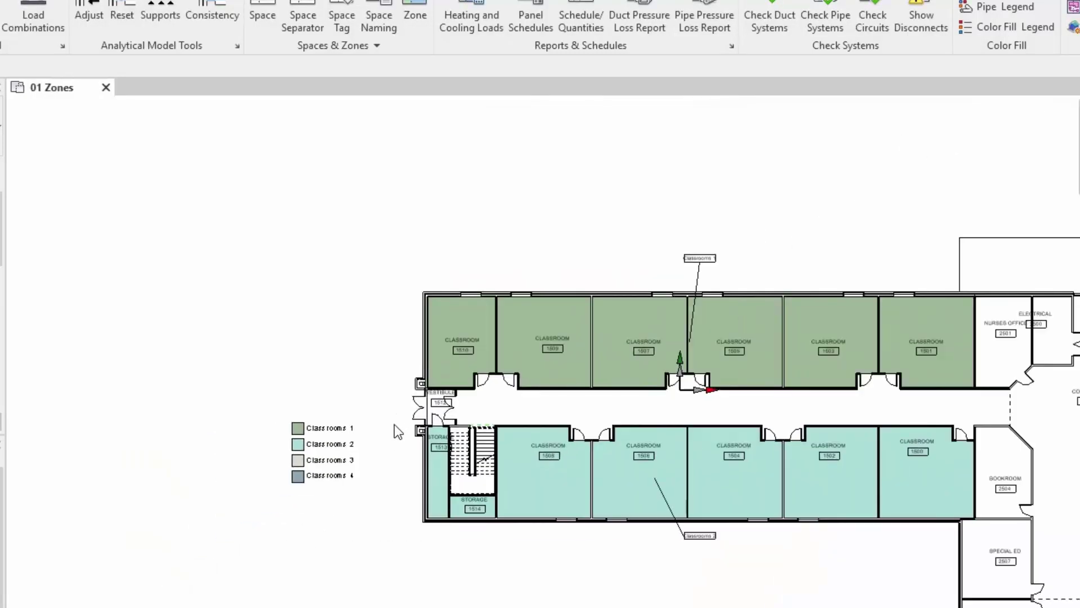
{"action": "middle_click_drag", "start_coordinate": [397, 437], "coordinate": [353, 356]}
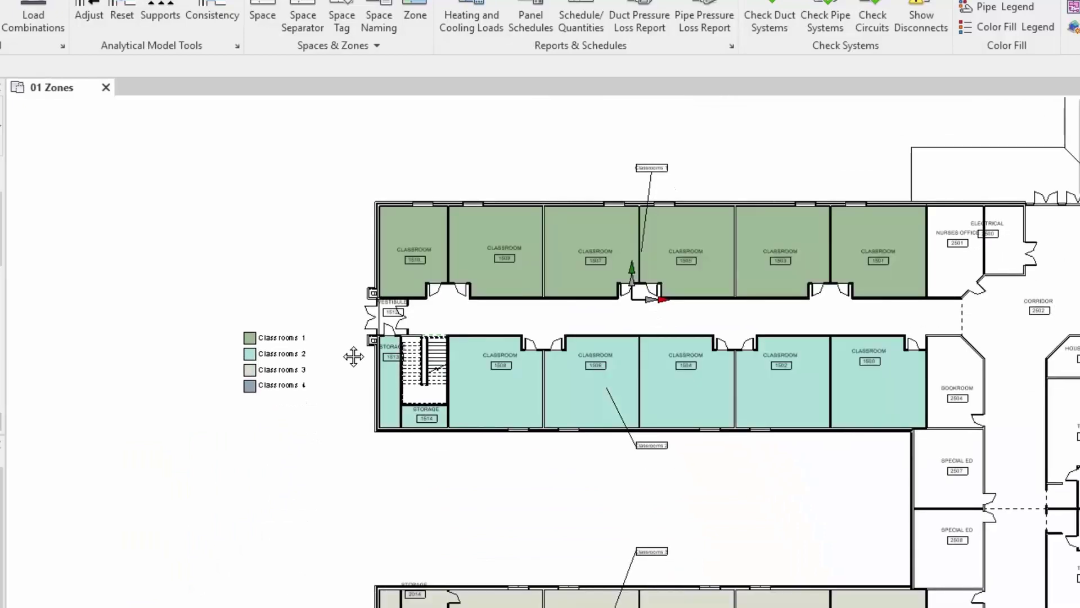